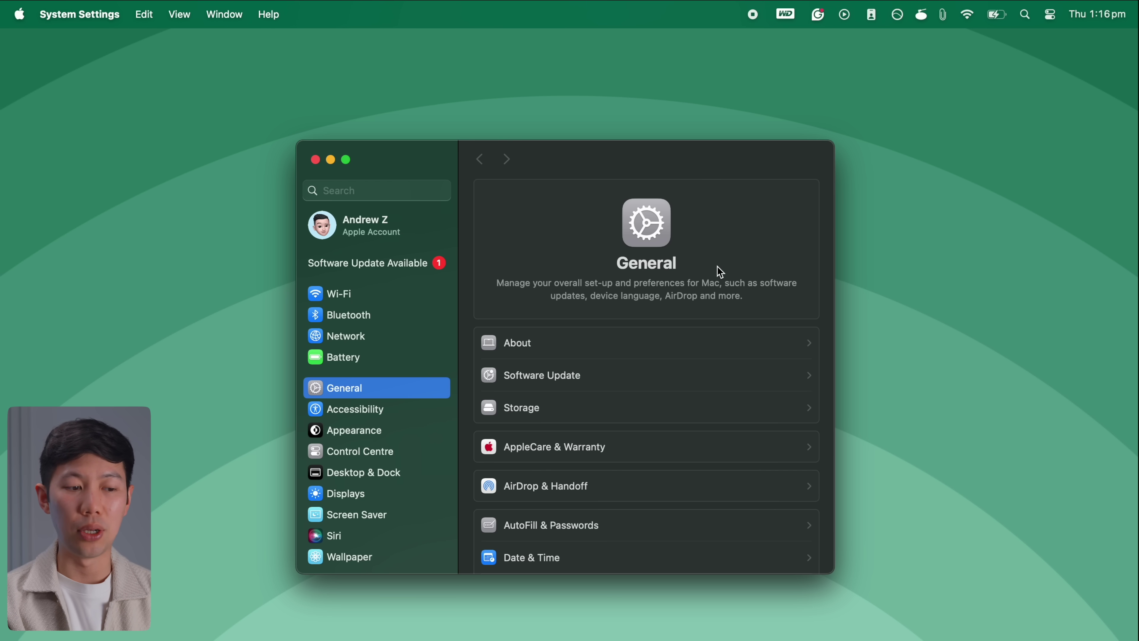
# - Change the connected Wi-Fi network's Private Wi-Fi address setting to Rotating
pyautogui.click(377, 294)
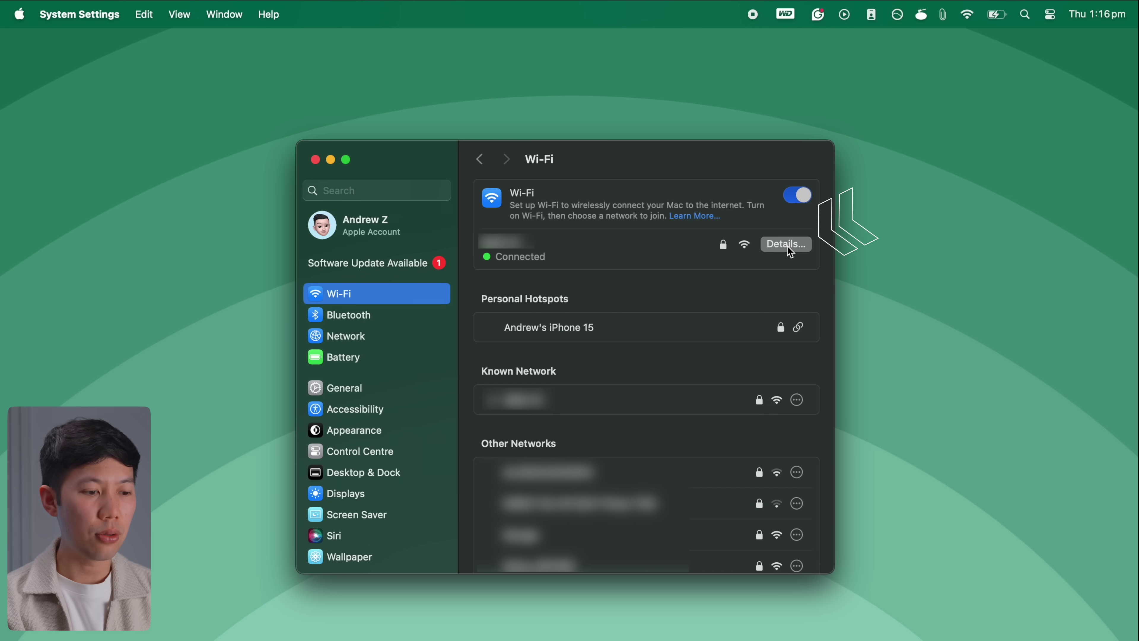
pyautogui.click(788, 245)
pyautogui.click(776, 261)
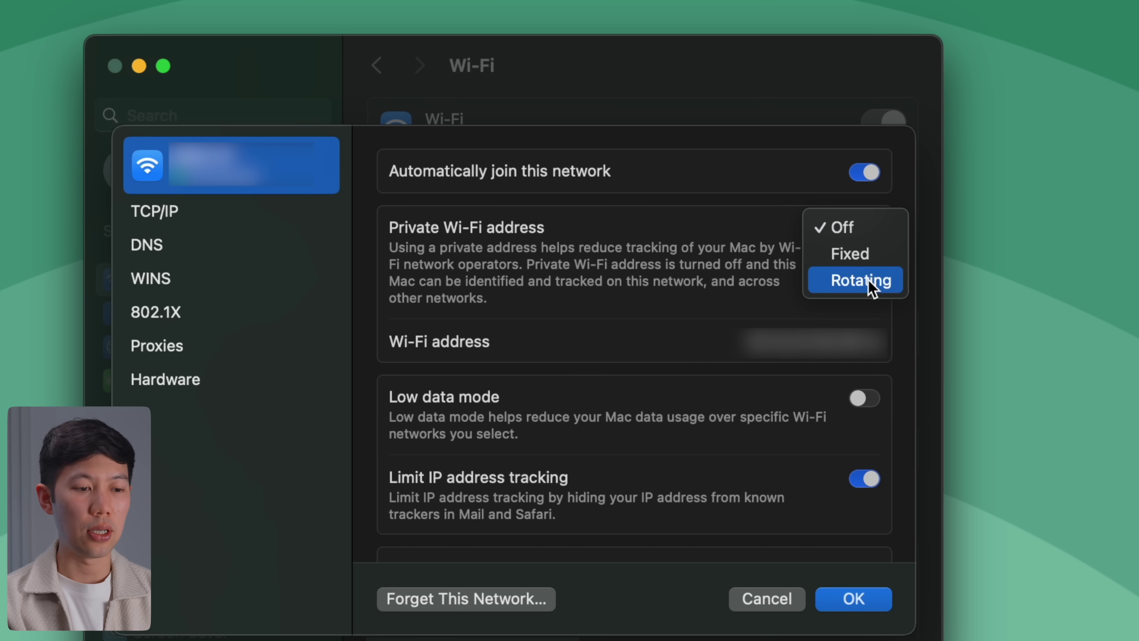
pyautogui.click(869, 280)
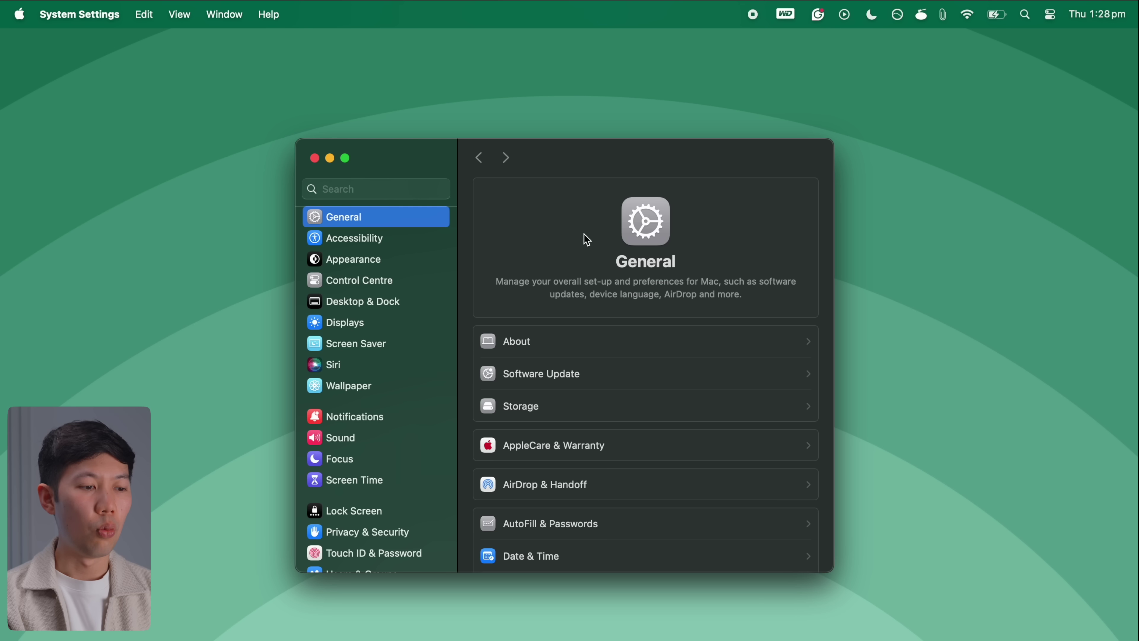
# - Go to Privacy & Security > Location Services and show the System Services details
pyautogui.click(393, 528)
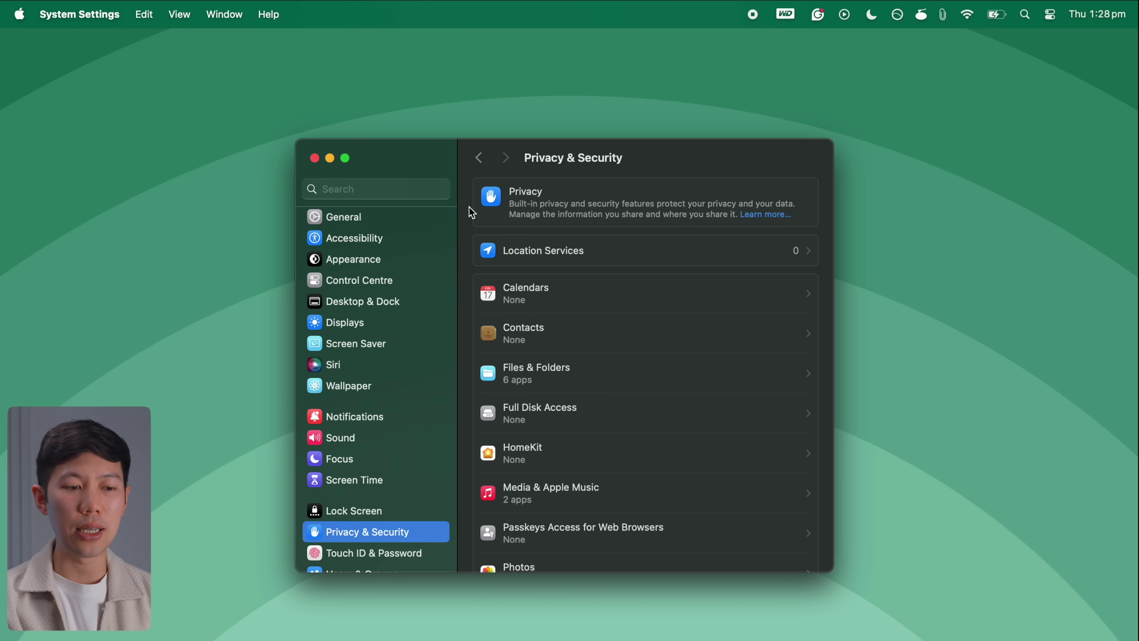
pyautogui.scroll(-10, 469, 209)
pyautogui.scroll(10, 471, 218)
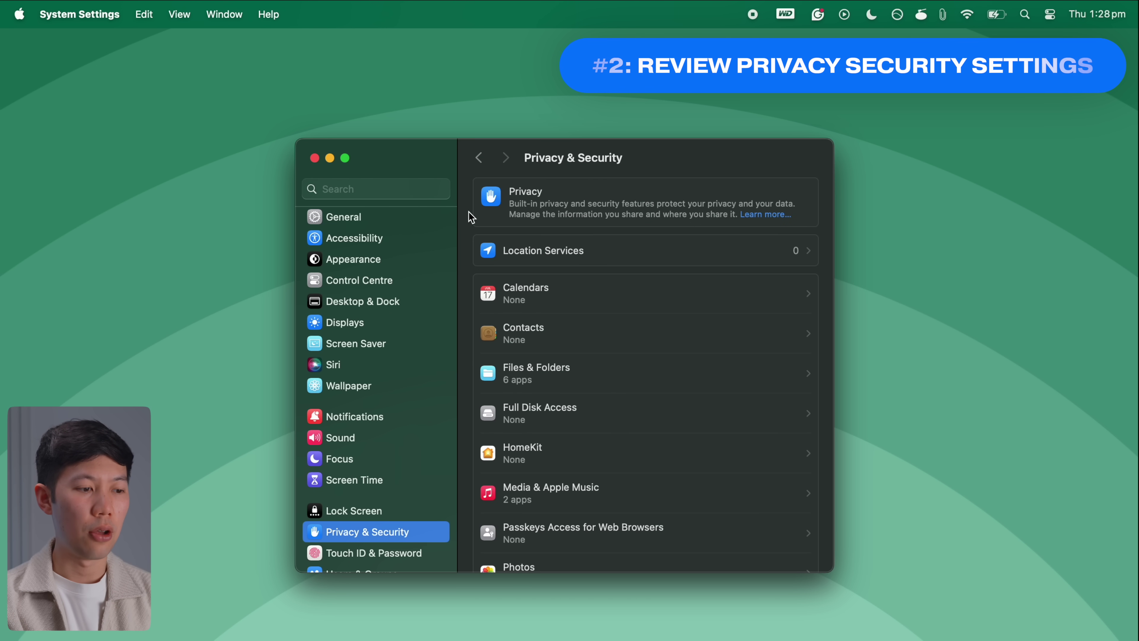
pyautogui.click(580, 255)
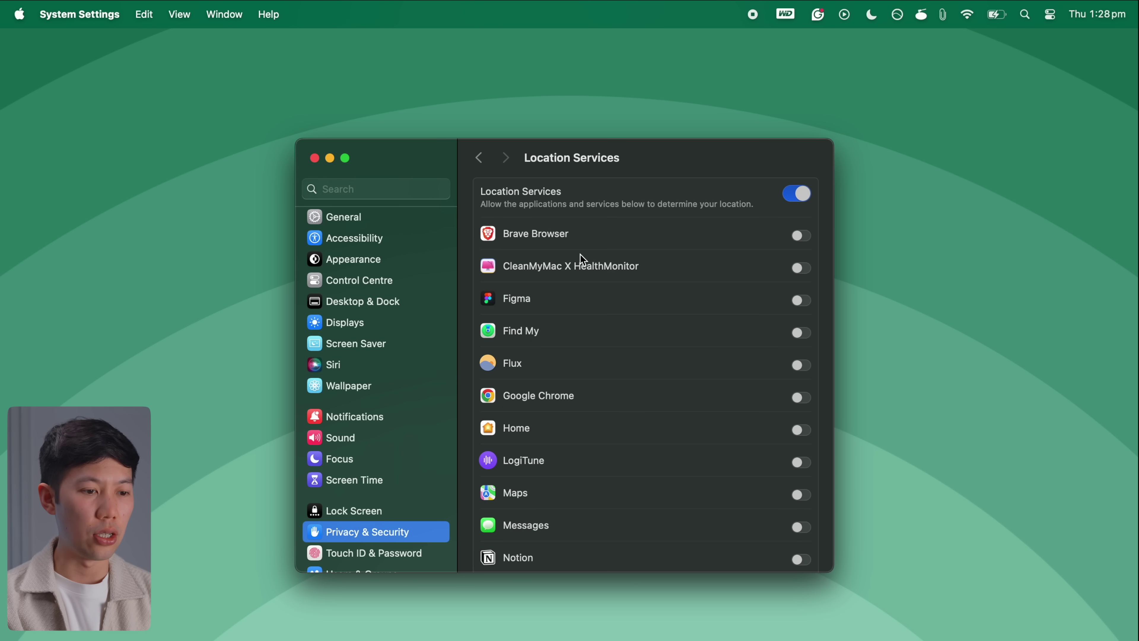
pyautogui.scroll(-5, 580, 243)
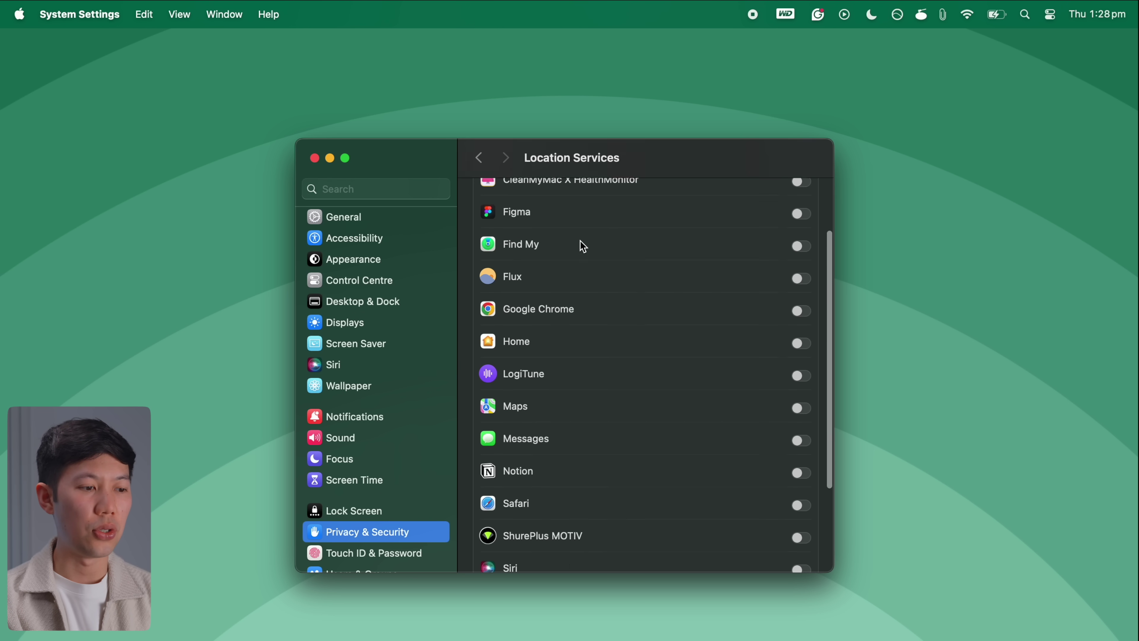
pyautogui.click(793, 498)
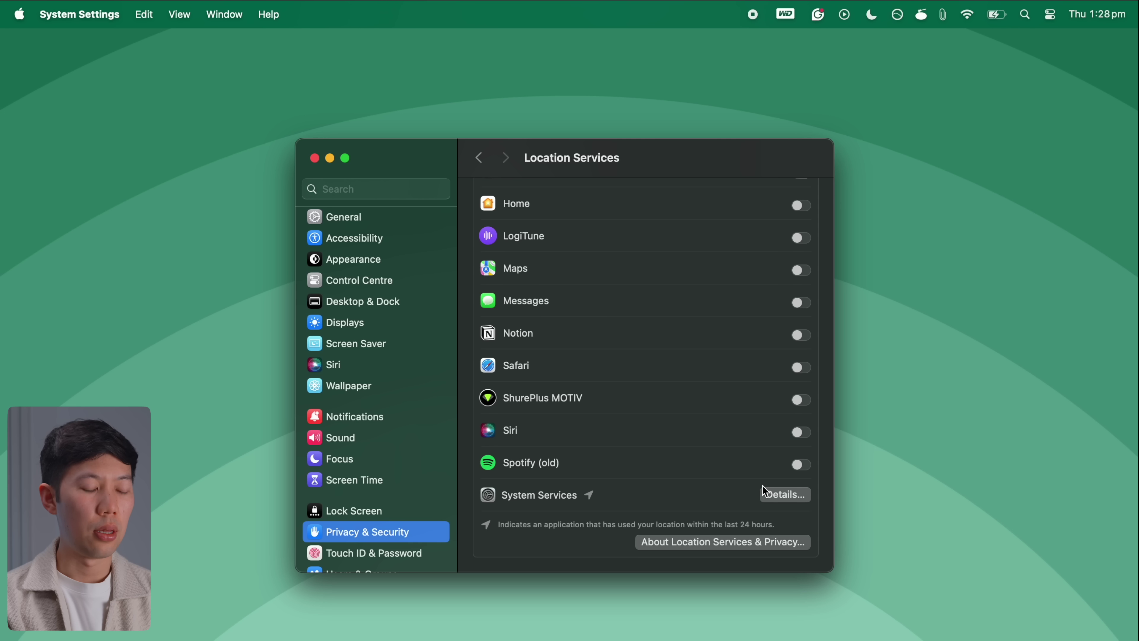
pyautogui.click(765, 493)
# - Turn on 'Show location icon in Control Centre' for System Services, then return to Privacy & Security
pyautogui.scroll(-2, 632, 368)
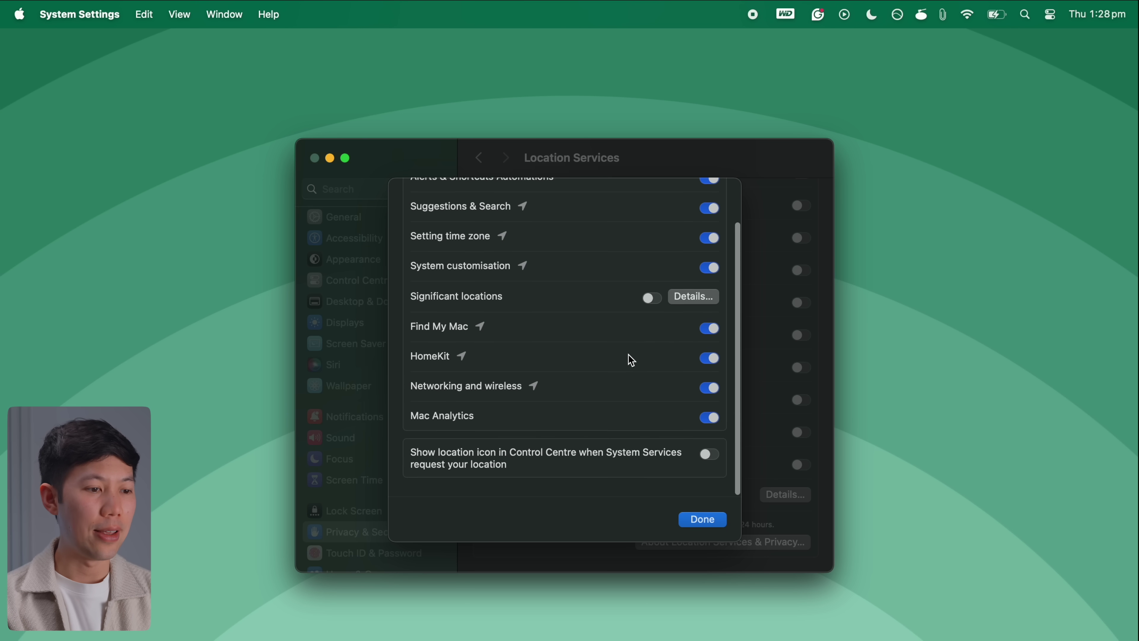
pyautogui.scroll(2, 631, 394)
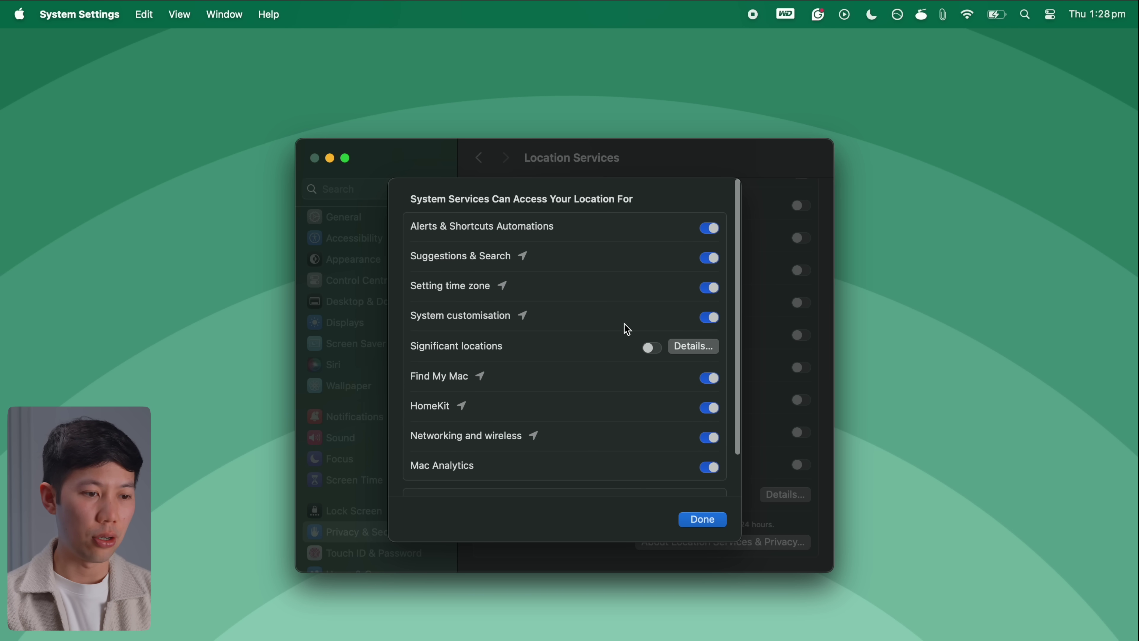
pyautogui.scroll(-2, 642, 337)
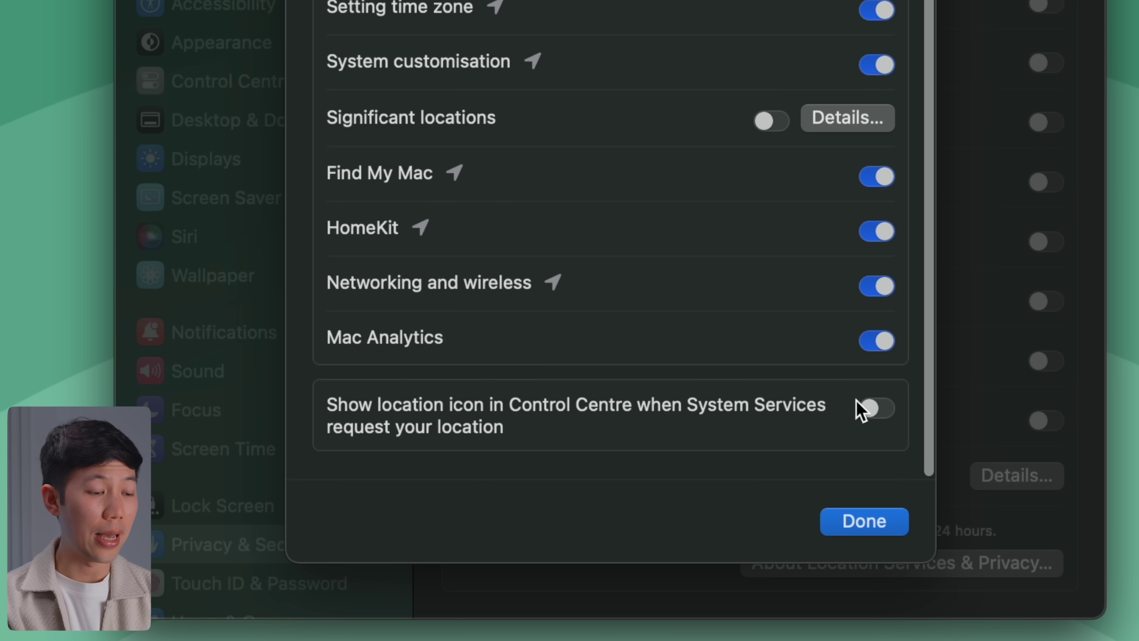
pyautogui.click(880, 410)
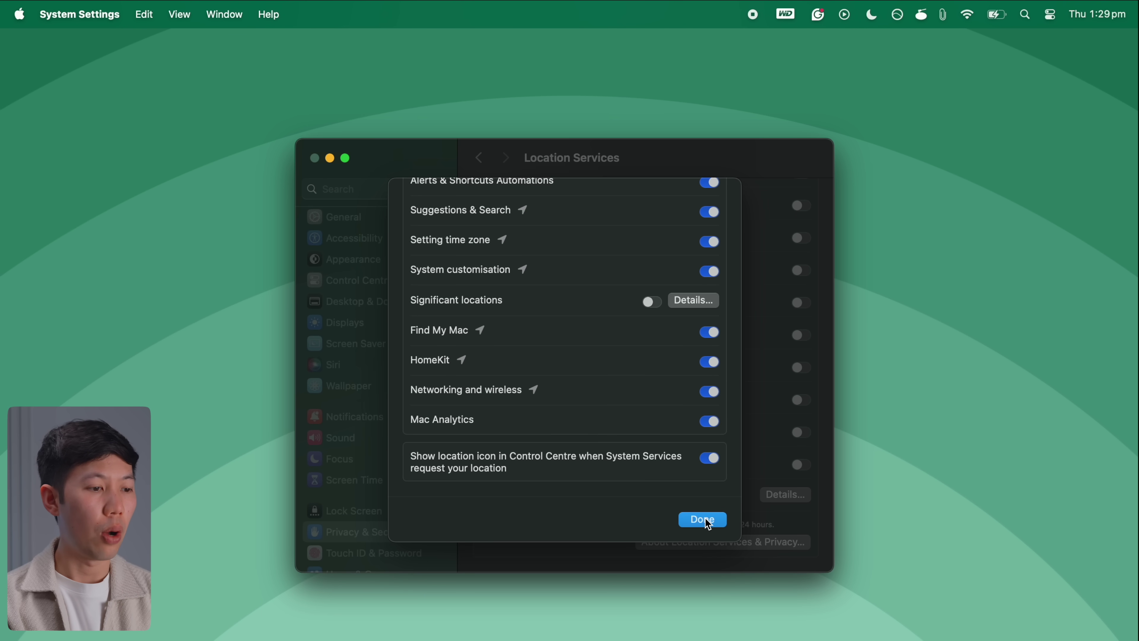
pyautogui.click(703, 520)
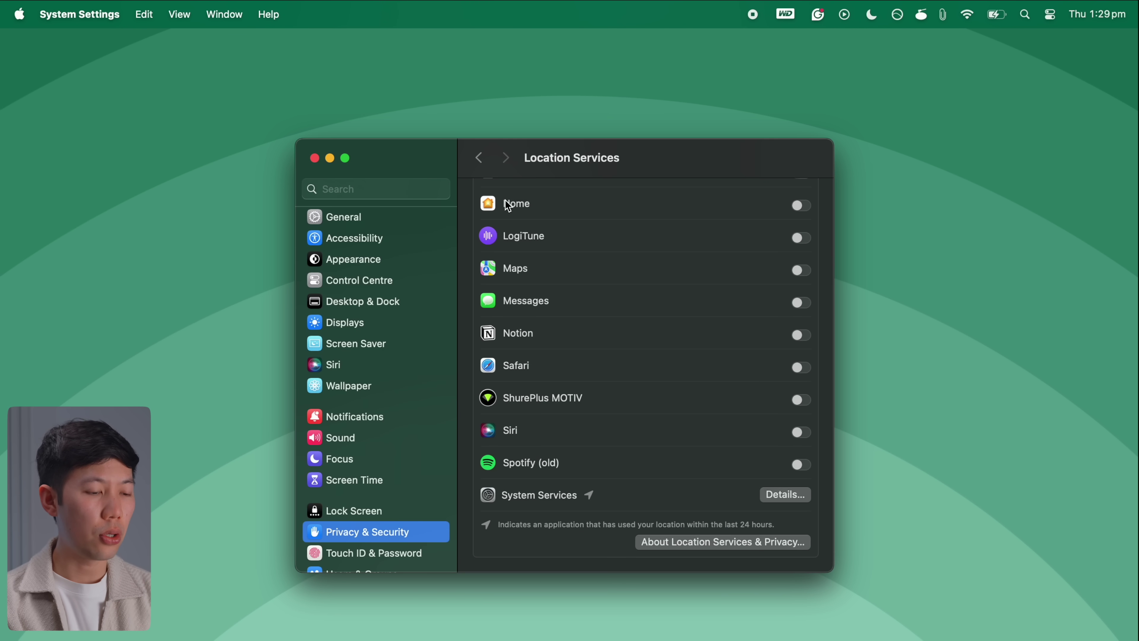
pyautogui.click(483, 163)
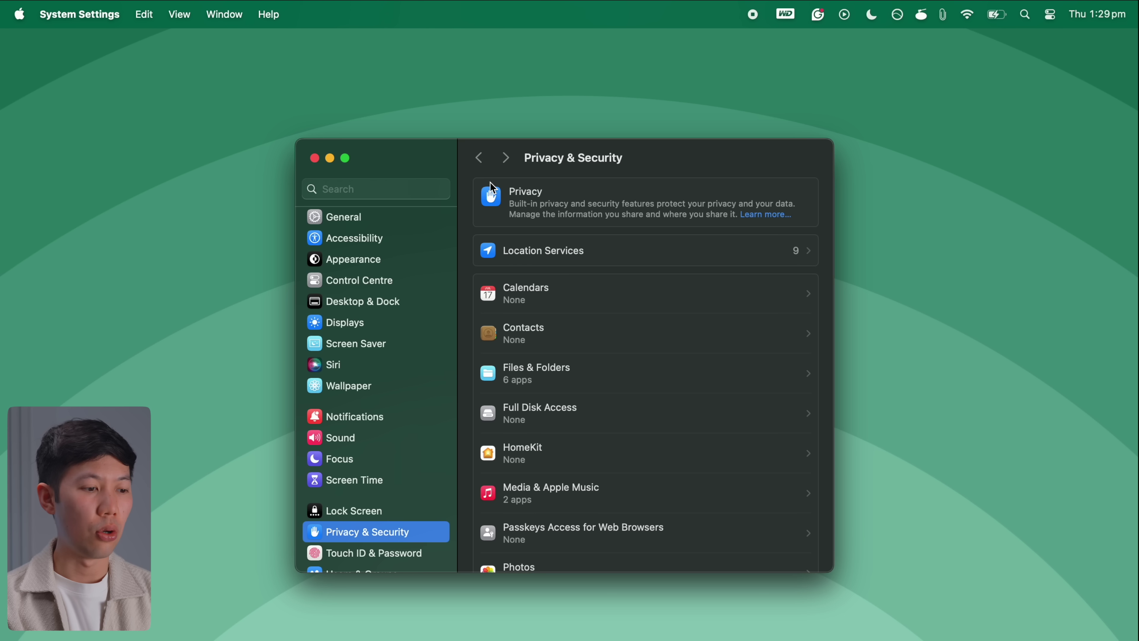
# - Switch off Personalised Ads in Privacy & Security's Apple Advertising settings
pyautogui.scroll(-1, 583, 342)
pyautogui.scroll(-15, 584, 342)
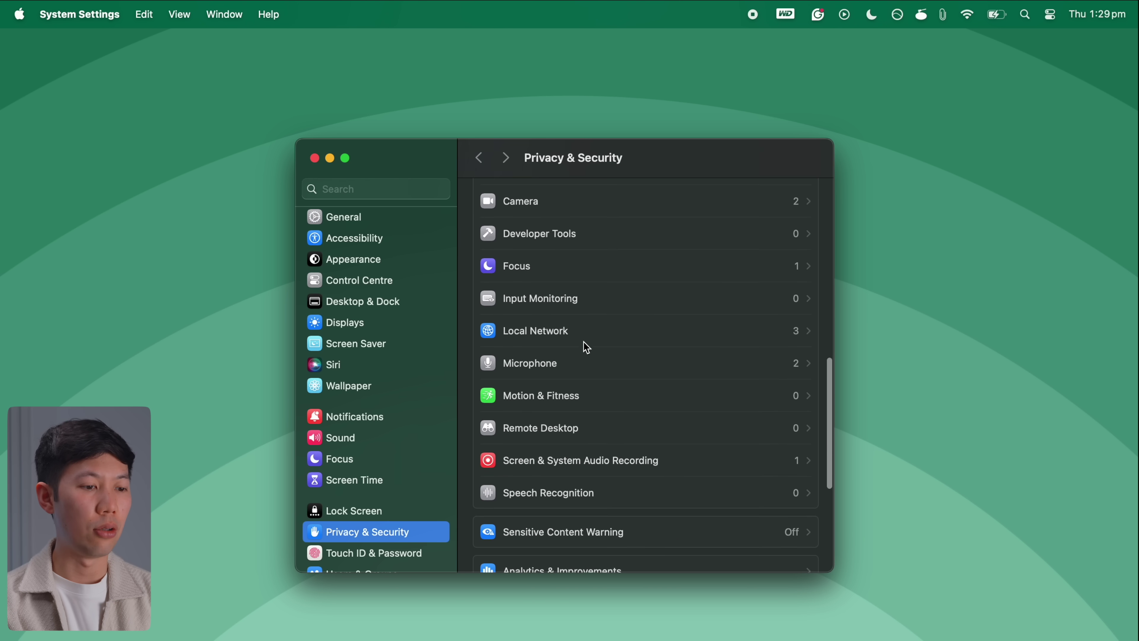
pyautogui.scroll(-2, 586, 347)
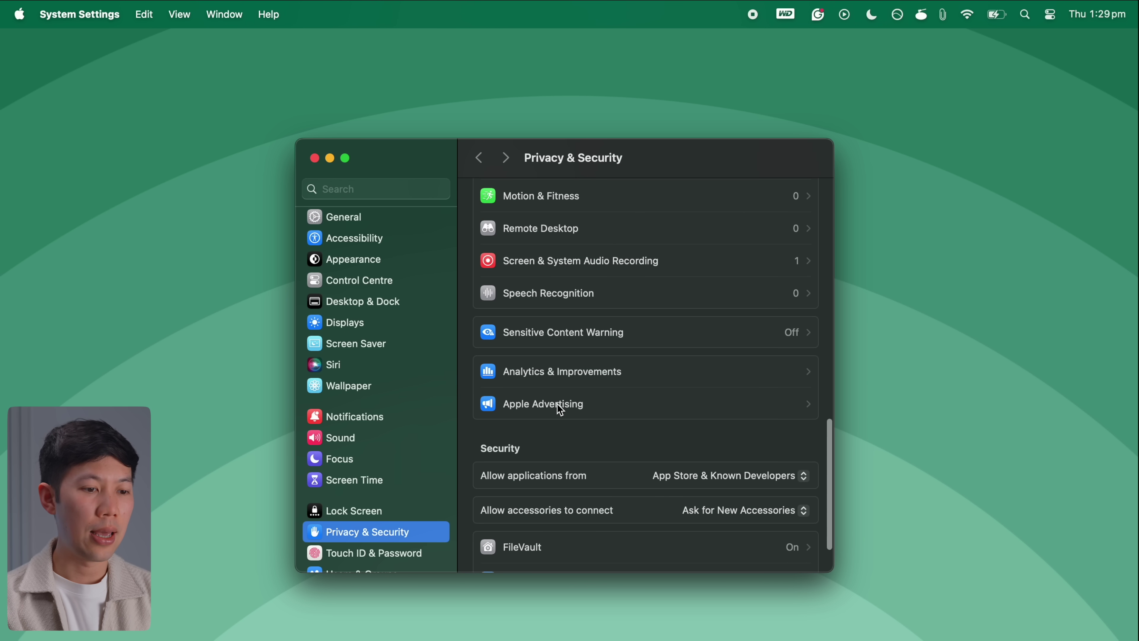
pyautogui.click(557, 405)
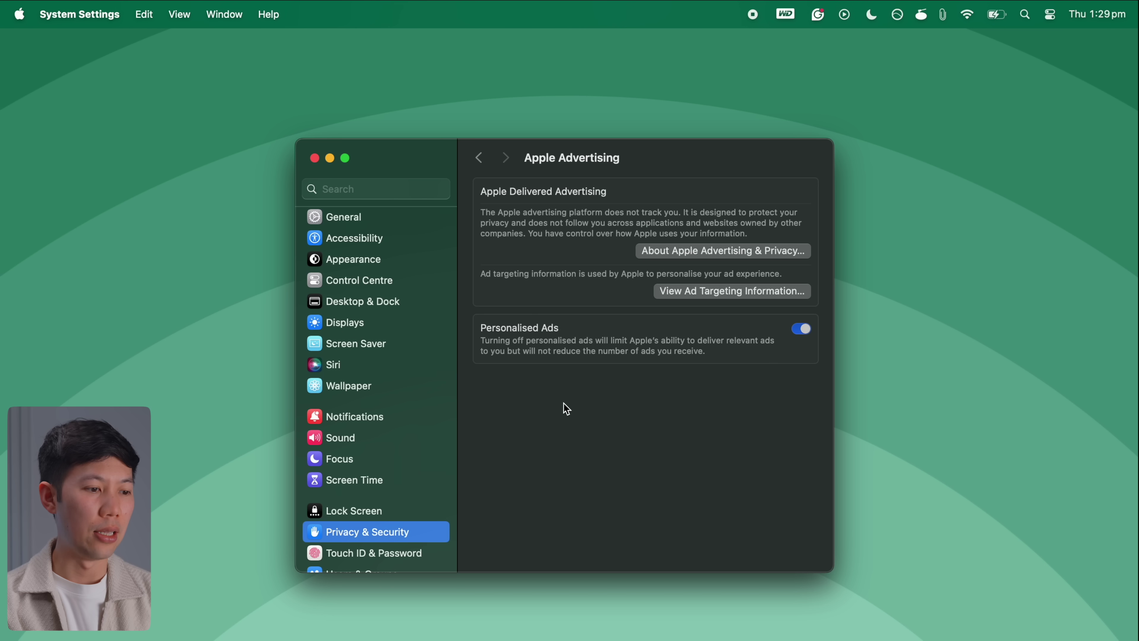
pyautogui.click(801, 332)
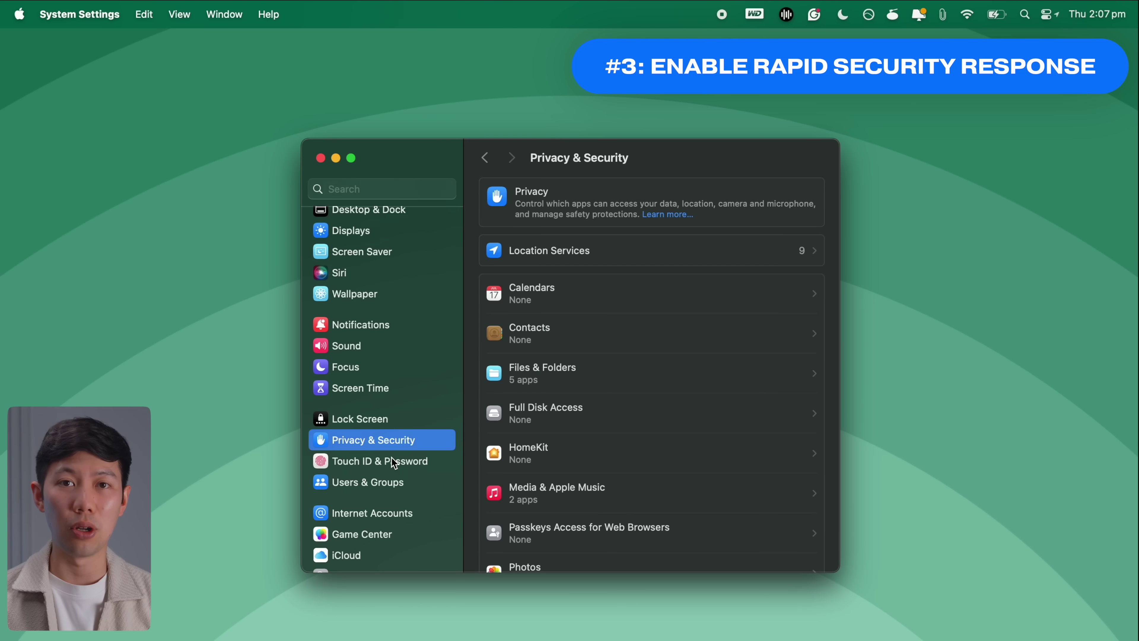
# - Review the Automatic Updates options under General > Software Update
pyautogui.scroll(5, 392, 458)
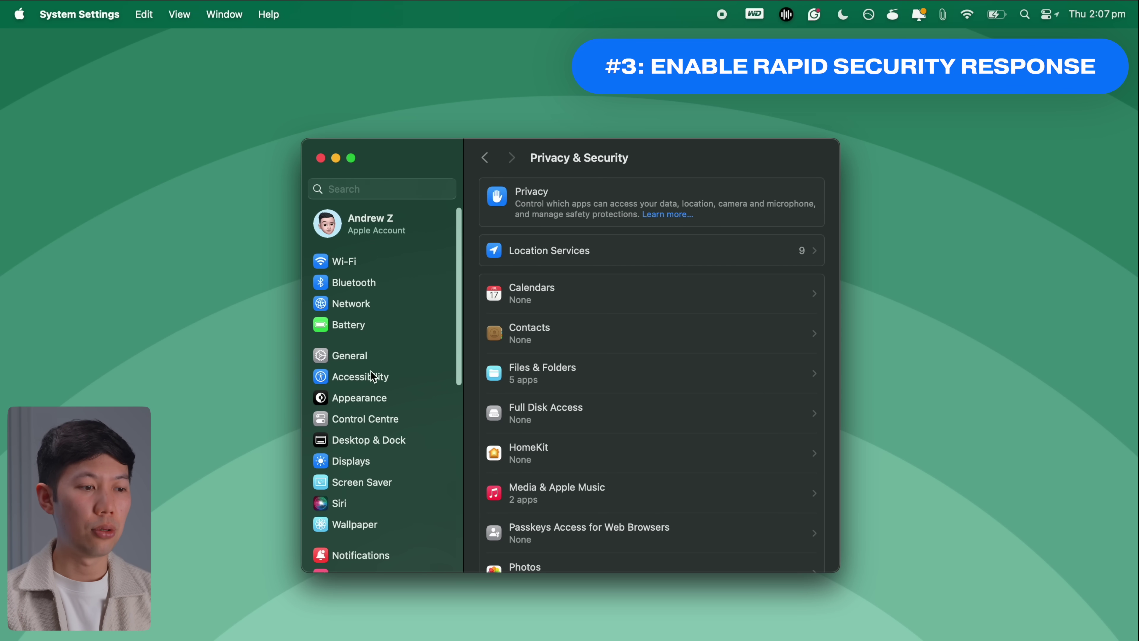
pyautogui.click(368, 354)
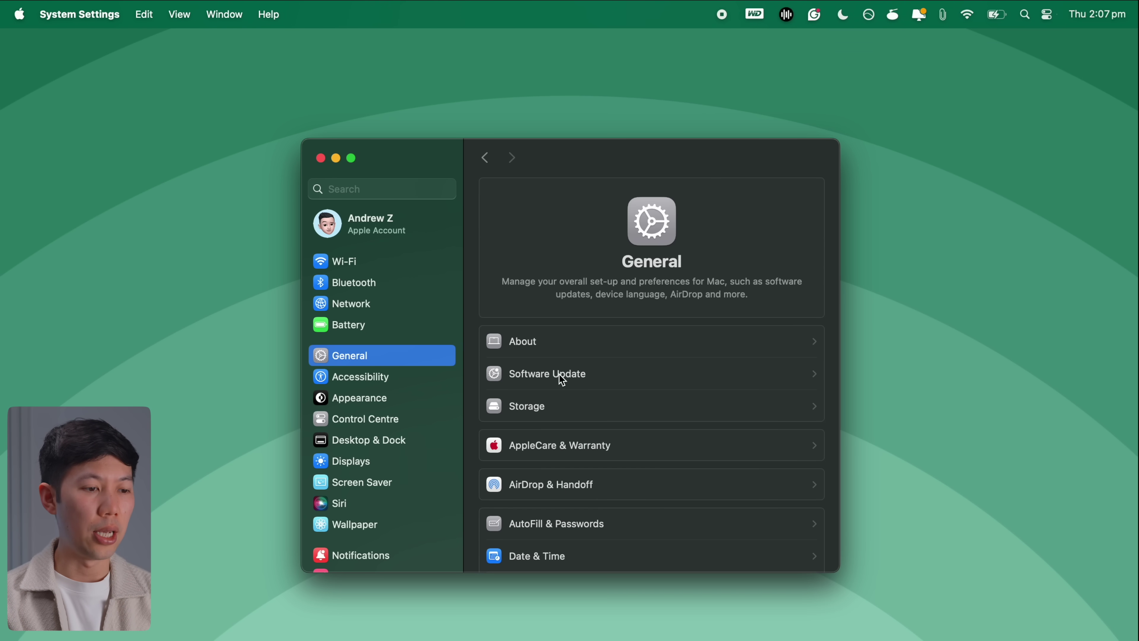
pyautogui.click(568, 381)
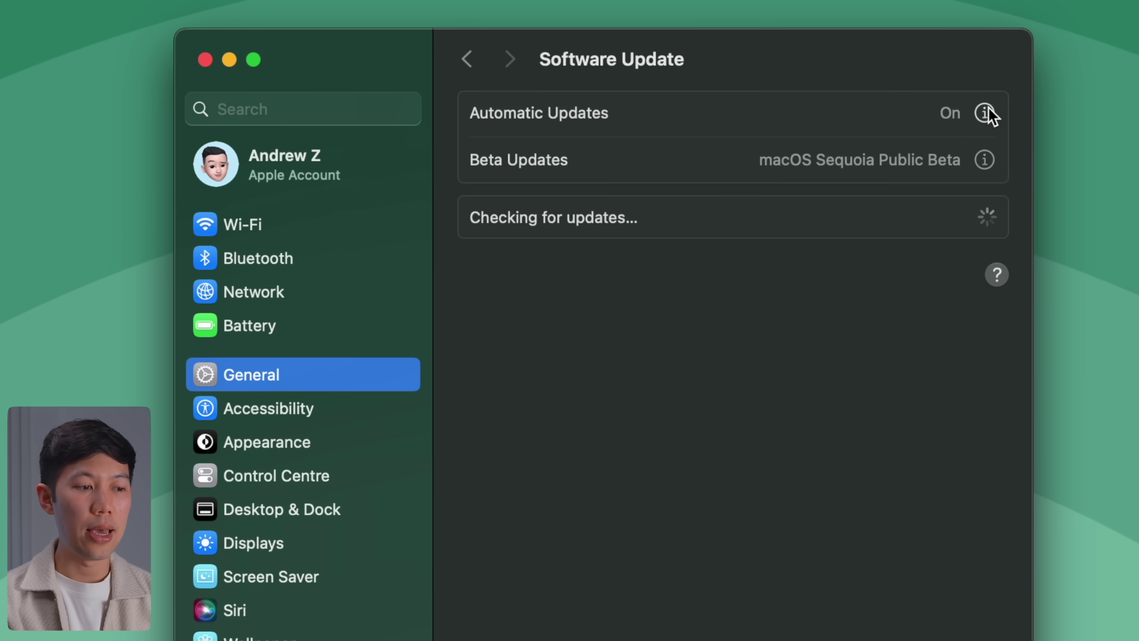
pyautogui.click(985, 112)
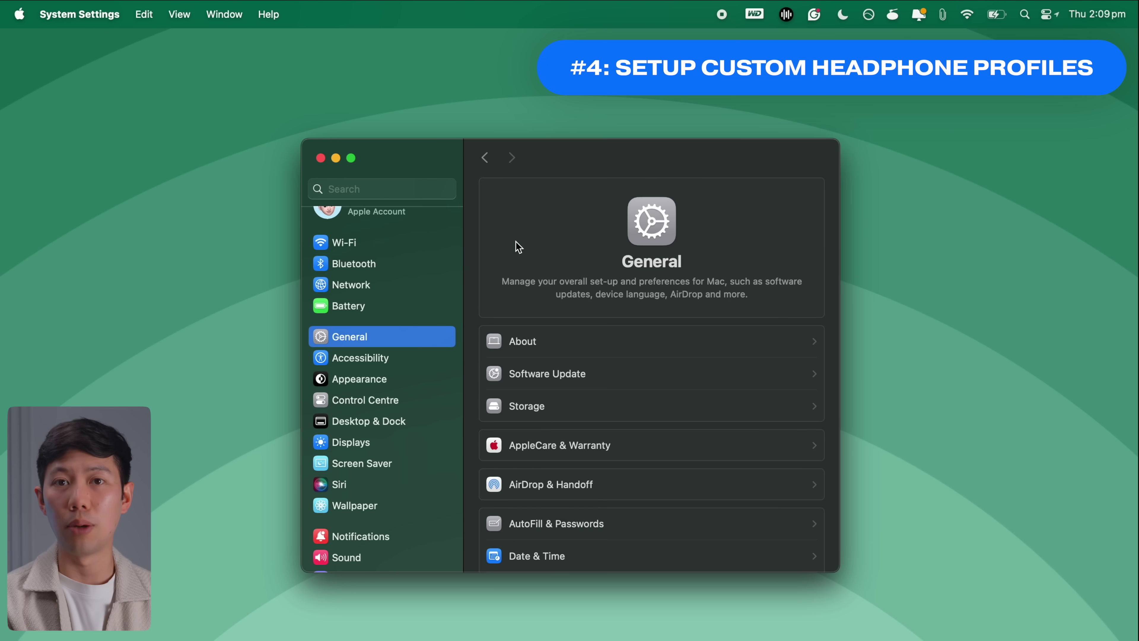
# - Set Accessibility > Audio Headphone Accommodations 'Tune audio for' to Brightness, then return to Accessibility
pyautogui.click(402, 358)
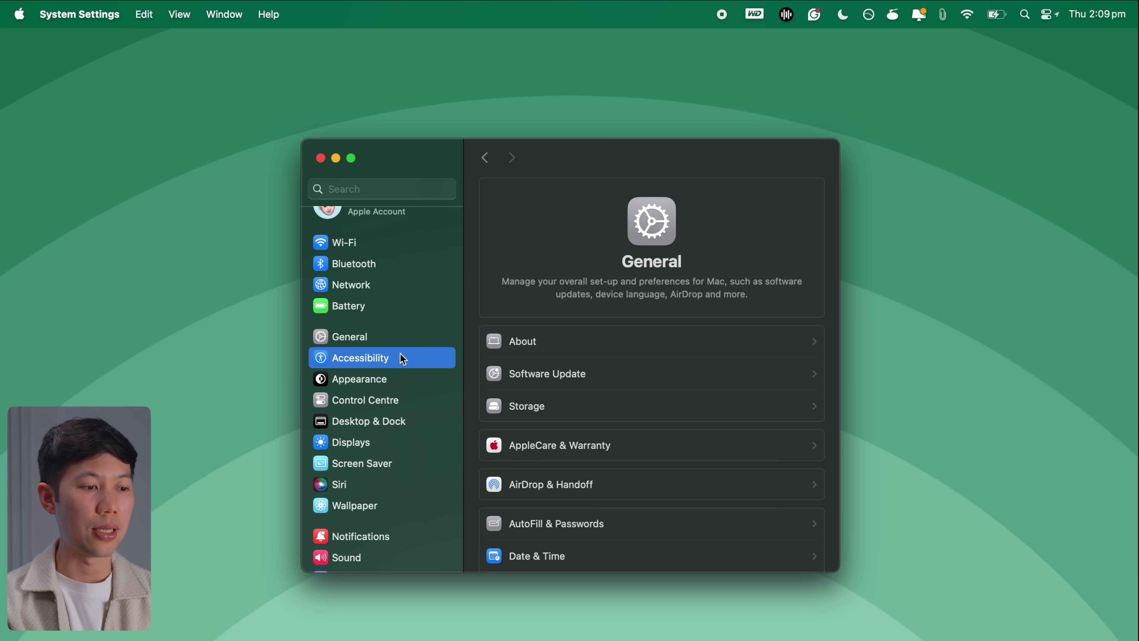
pyautogui.scroll(-5, 574, 349)
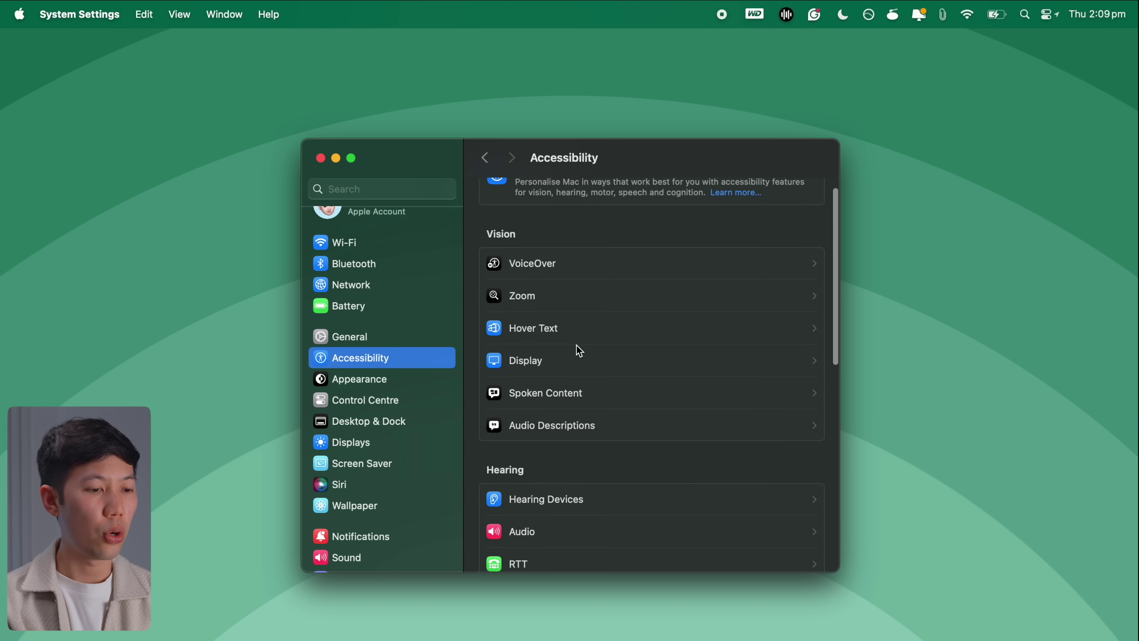
pyautogui.click(551, 435)
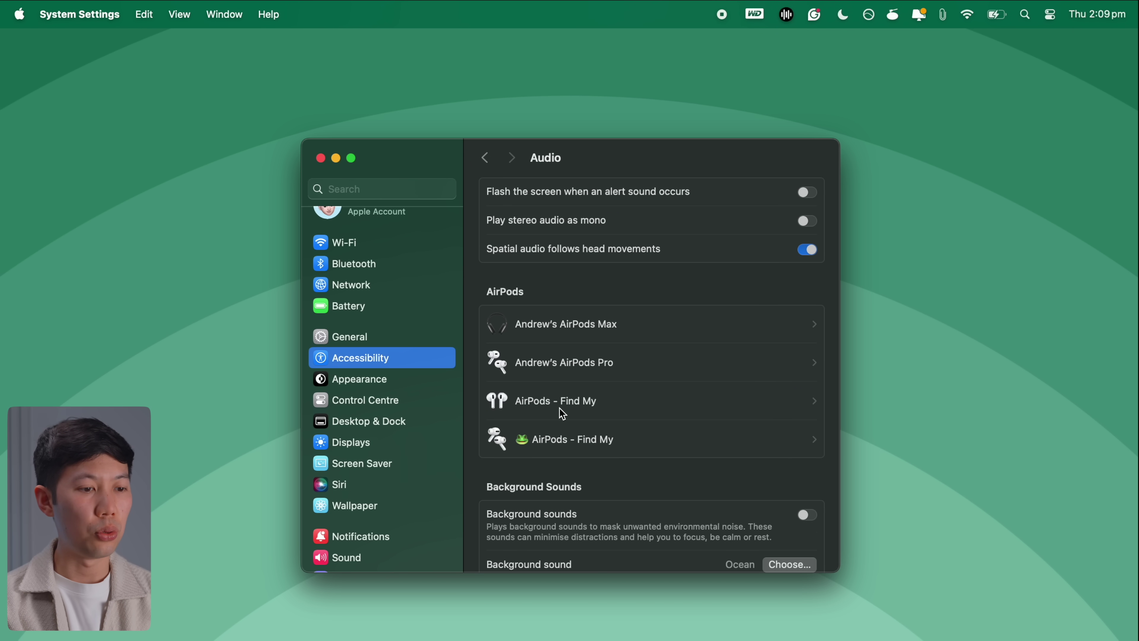
pyautogui.scroll(-10, 560, 408)
pyautogui.scroll(-1, 563, 414)
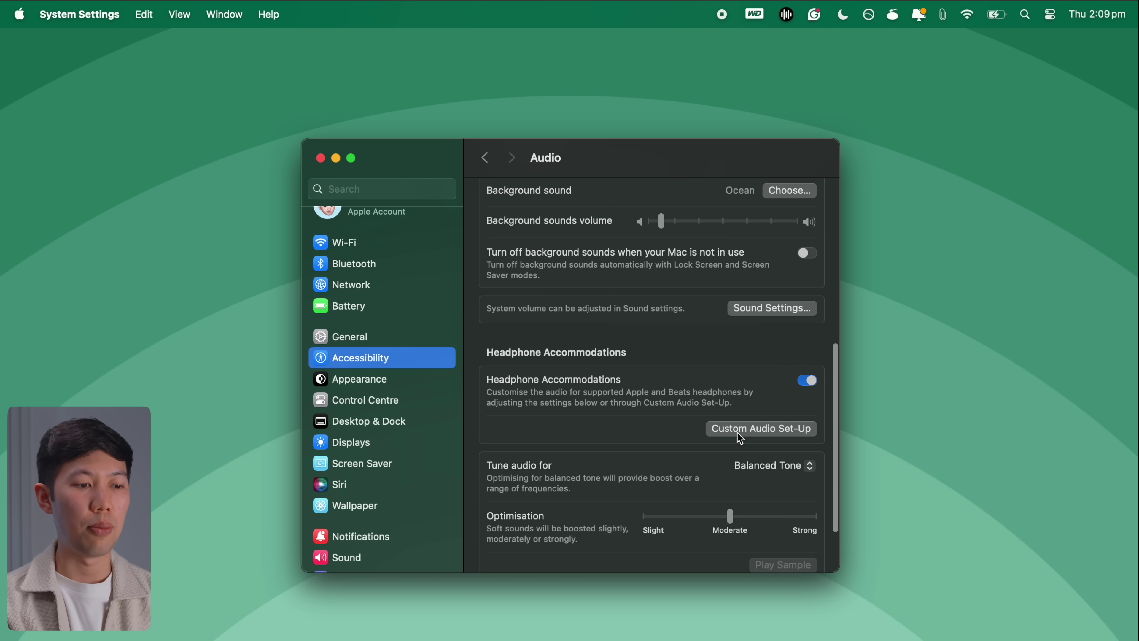
pyautogui.scroll(-3, 736, 433)
pyautogui.click(769, 380)
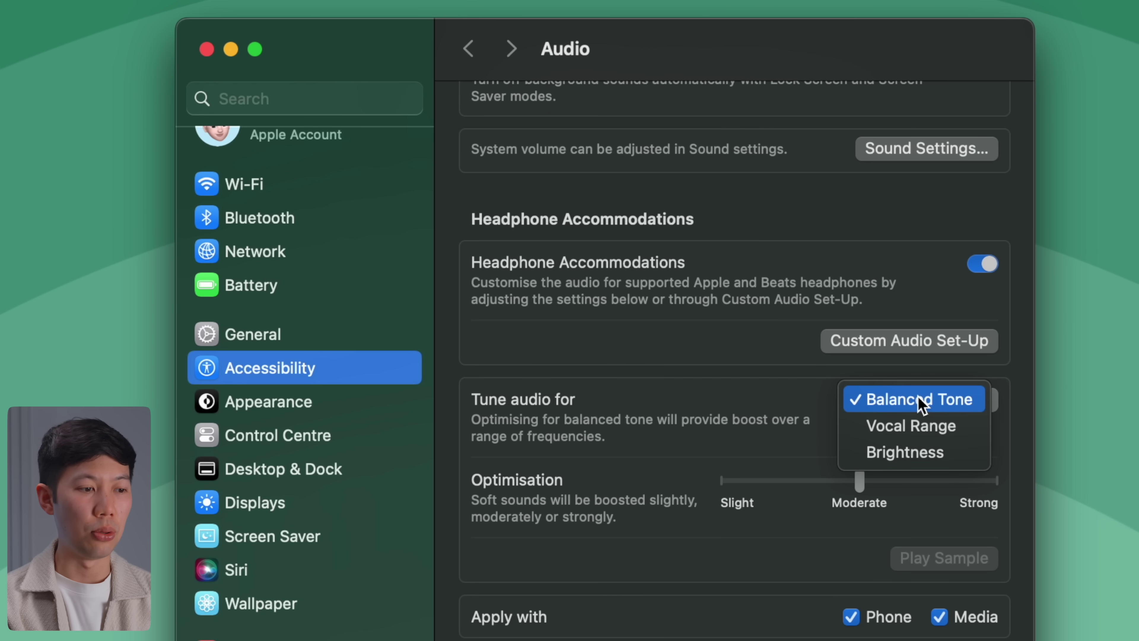
pyautogui.click(912, 453)
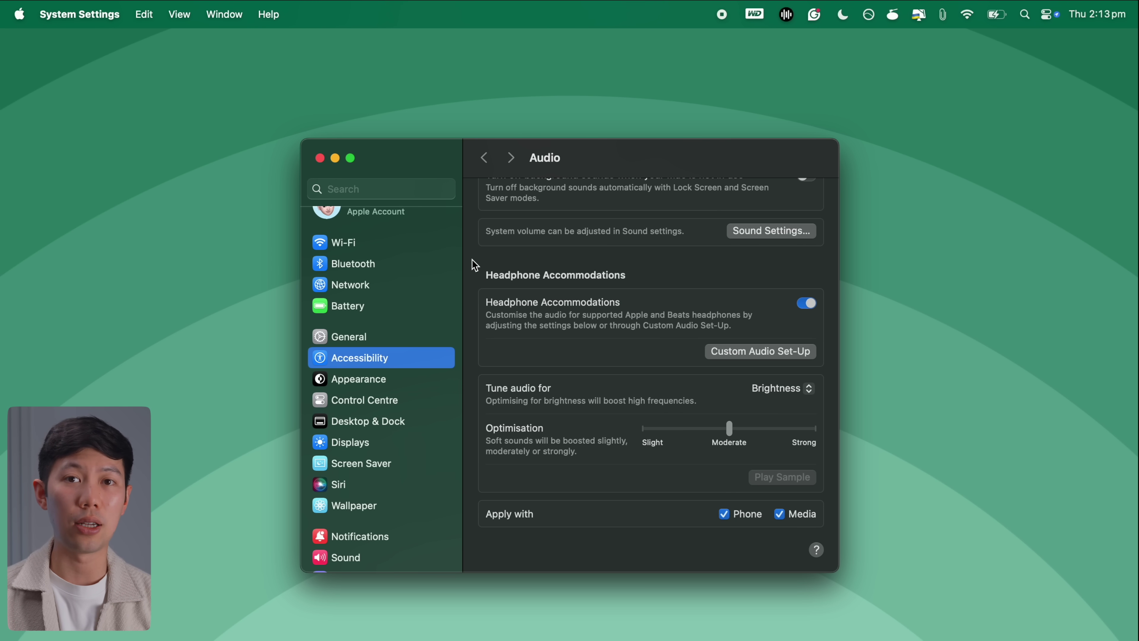
pyautogui.click(484, 158)
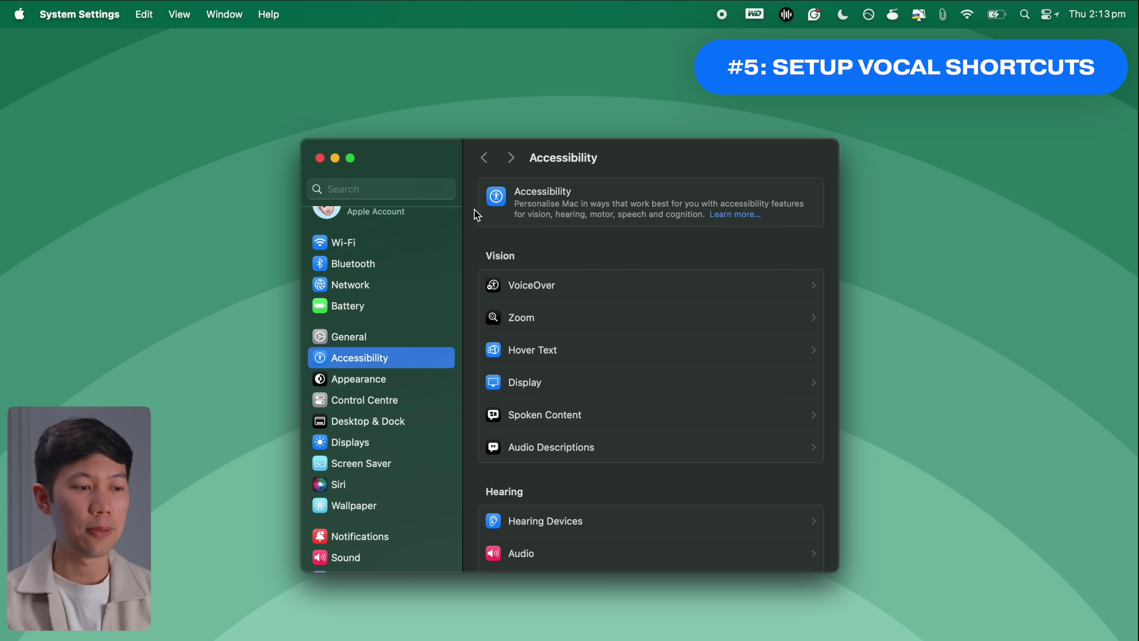
# - Start Set Up for Vocal Shortcuts in Accessibility's Speech section
pyautogui.scroll(-5, 477, 216)
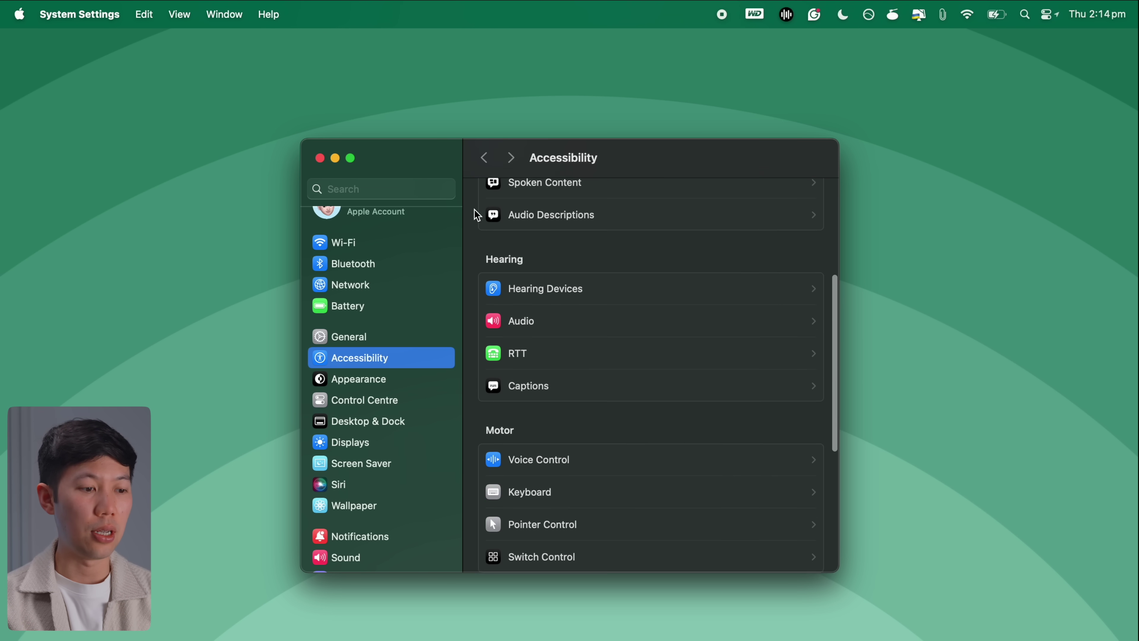
pyautogui.scroll(-5, 477, 215)
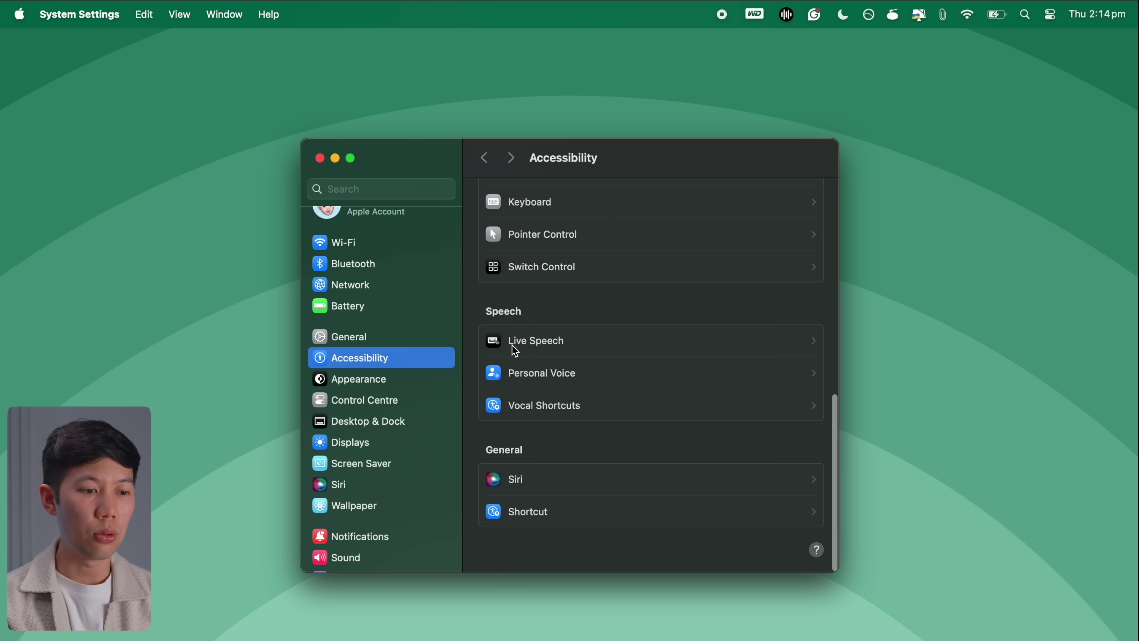
pyautogui.click(532, 419)
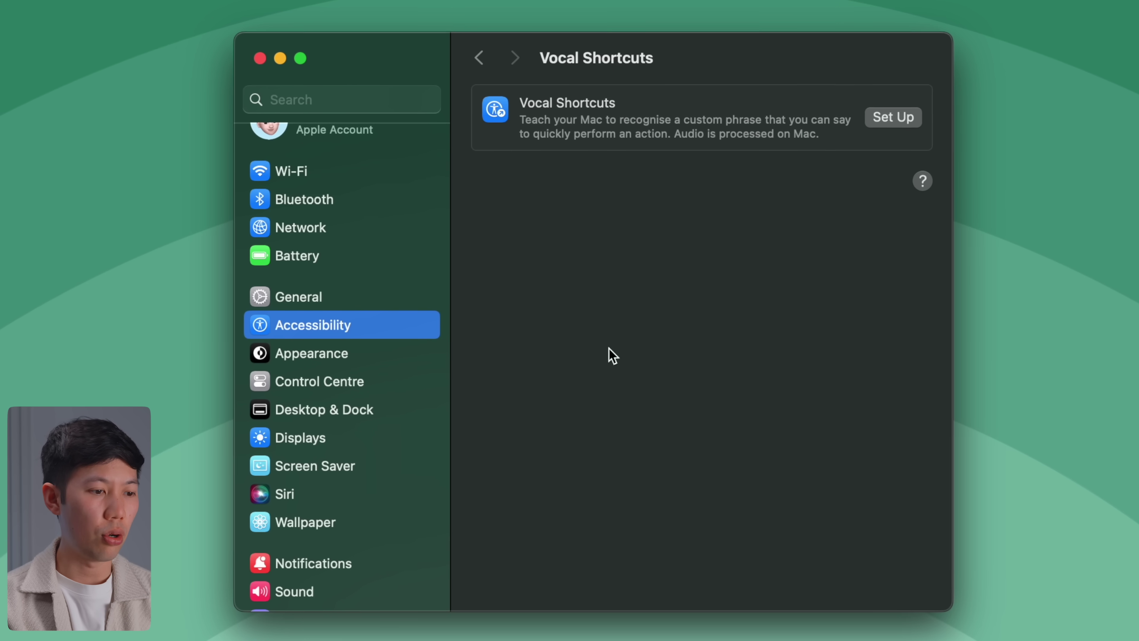
pyautogui.click(906, 118)
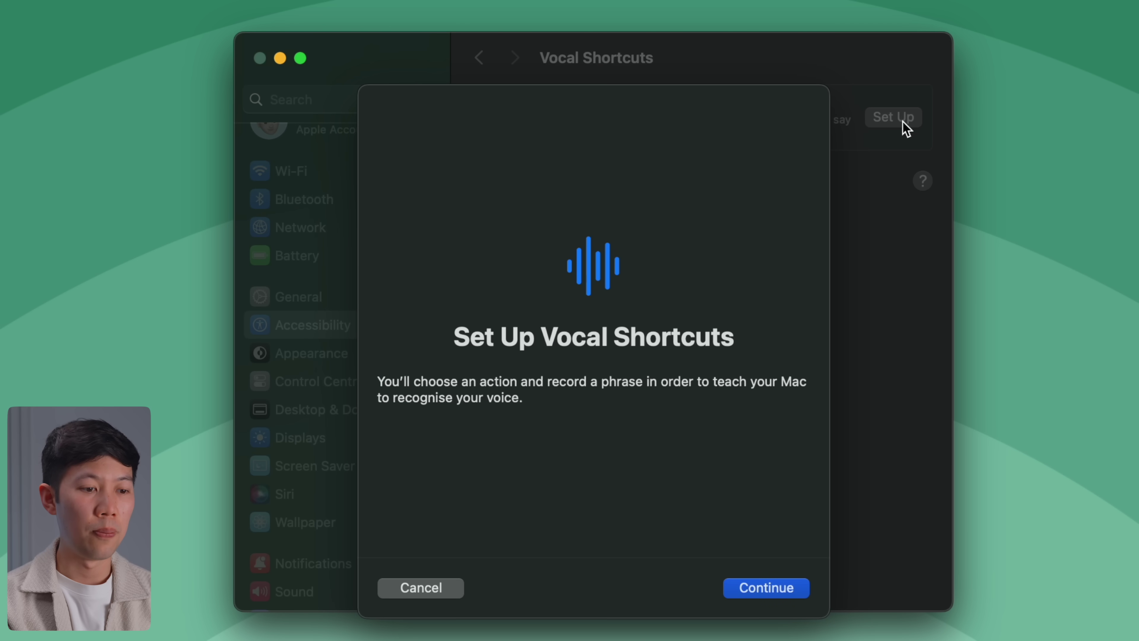
# - Pick AirDrop Screenshot as the action and enter the phrase 'Screendrop' for voice training
pyautogui.click(776, 590)
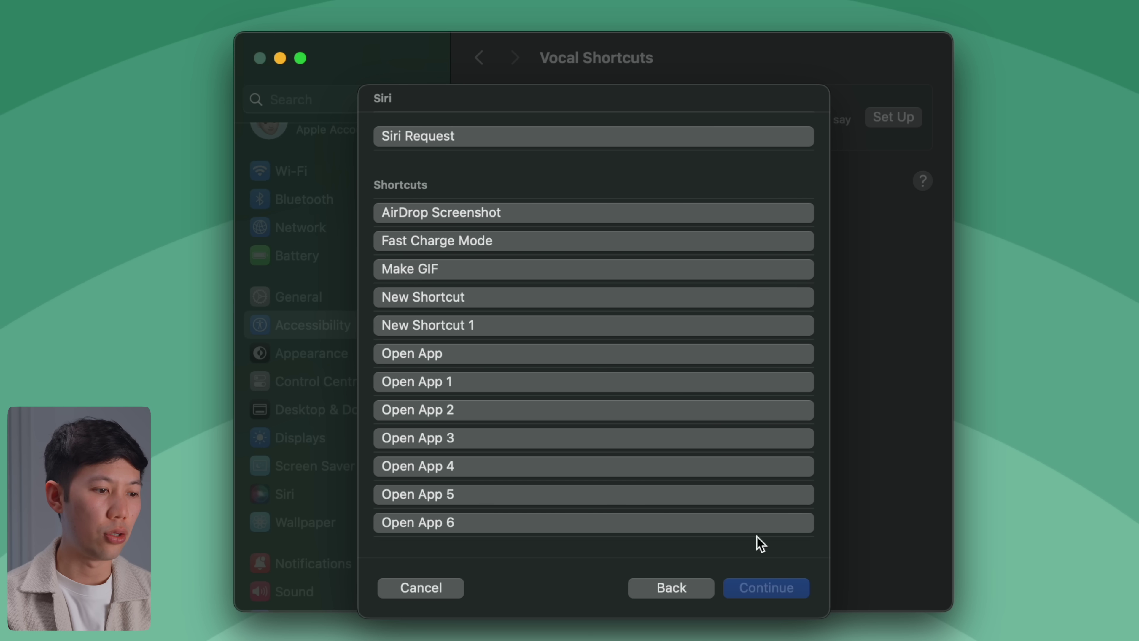
pyautogui.click(527, 218)
pyautogui.click(748, 593)
pyautogui.write('Screendrop')
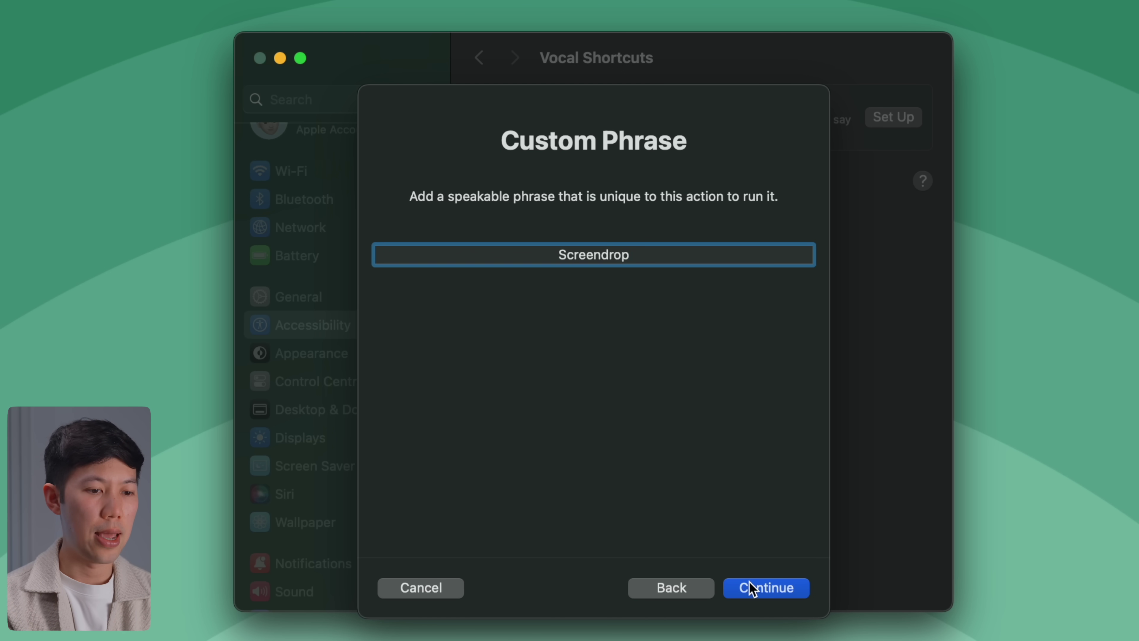
pyautogui.click(750, 589)
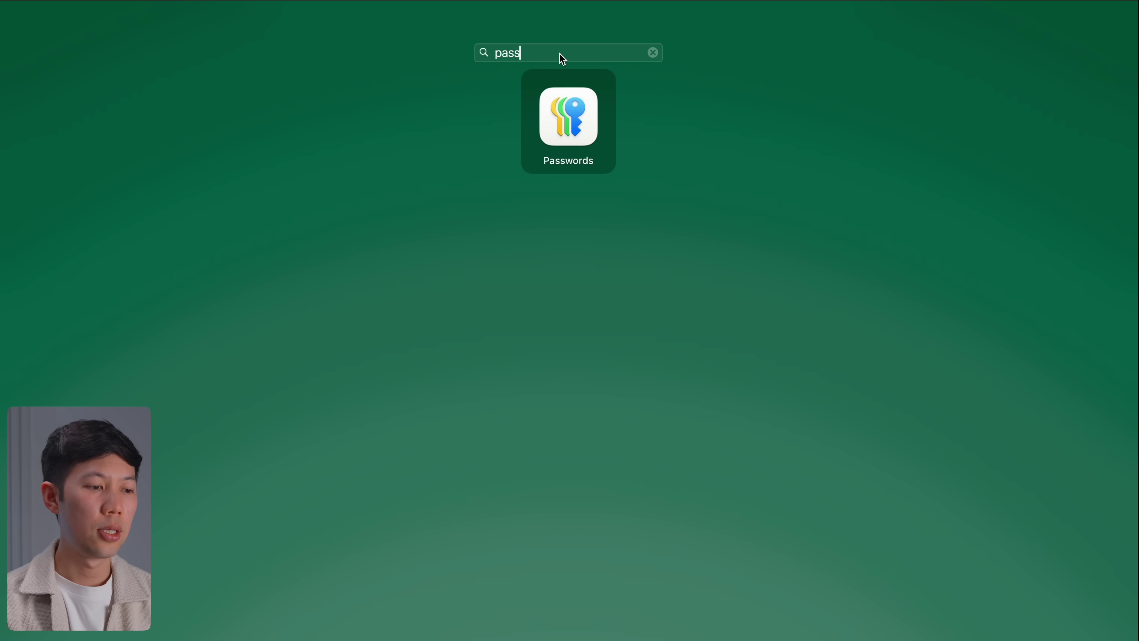
# - Launch Passwords, review its Settings, then check its menu-bar quick access
pyautogui.click(570, 114)
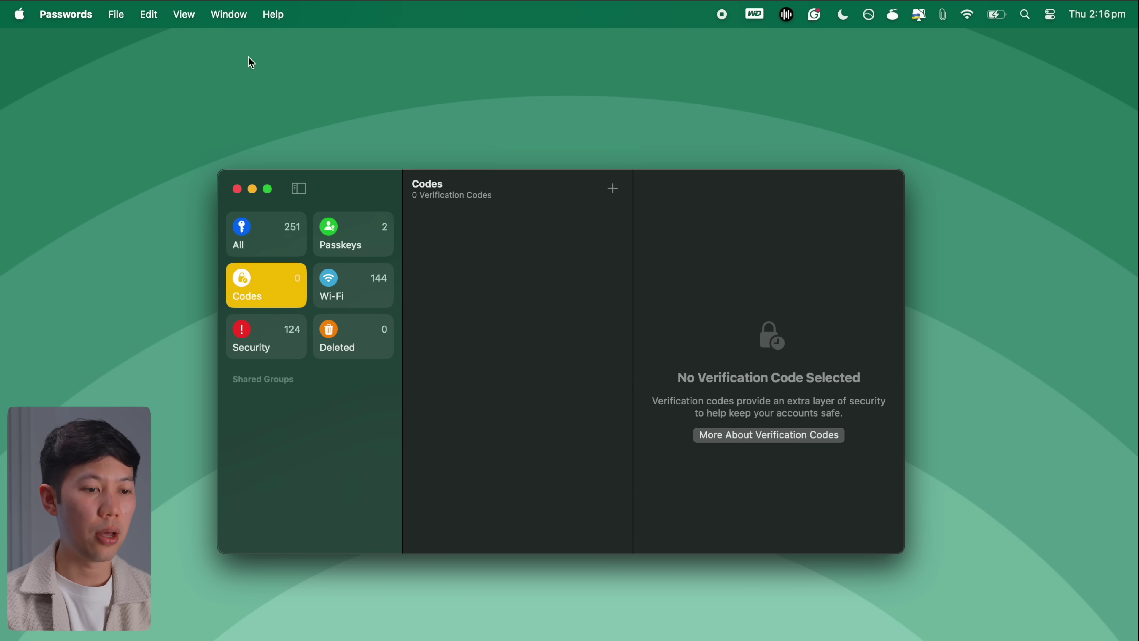
pyautogui.click(66, 15)
pyautogui.click(90, 84)
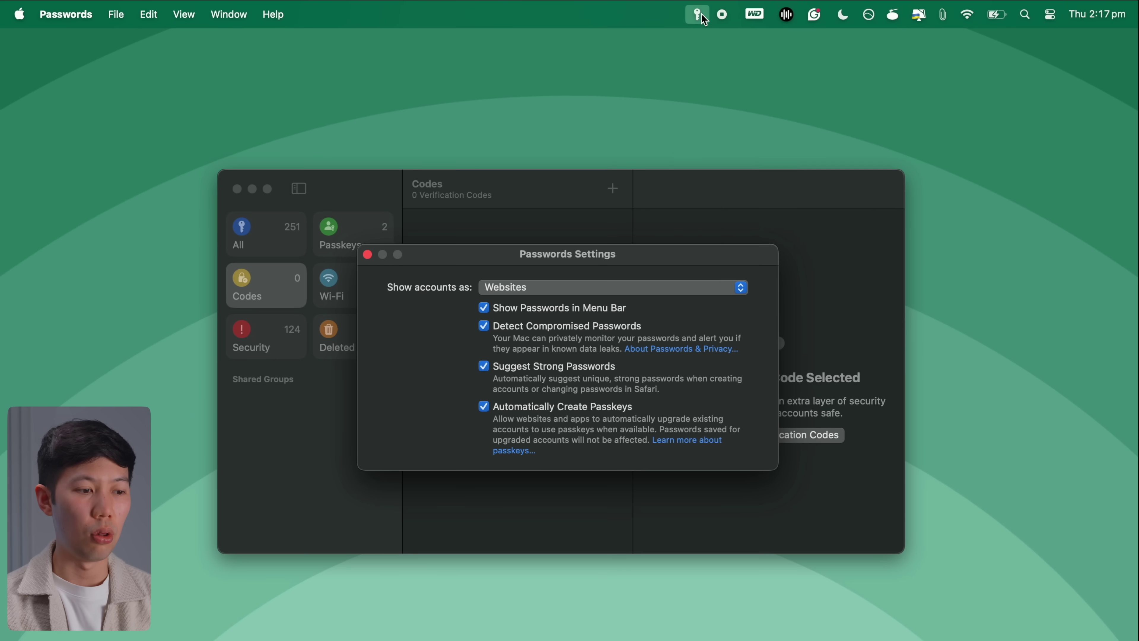
pyautogui.click(702, 18)
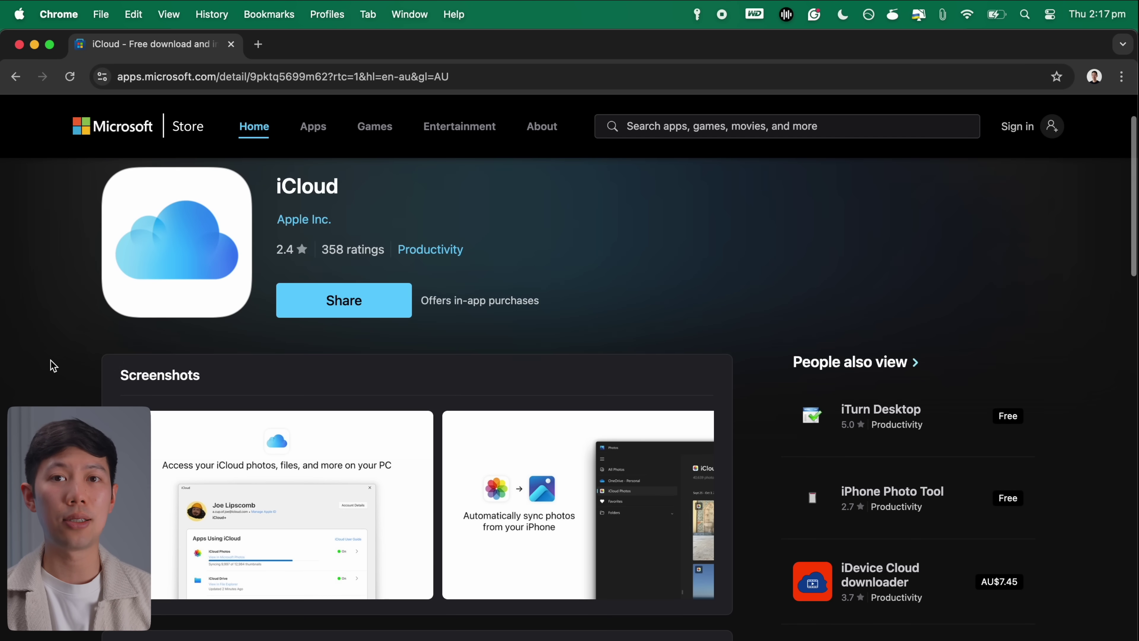
pyautogui.scroll(3, 51, 361)
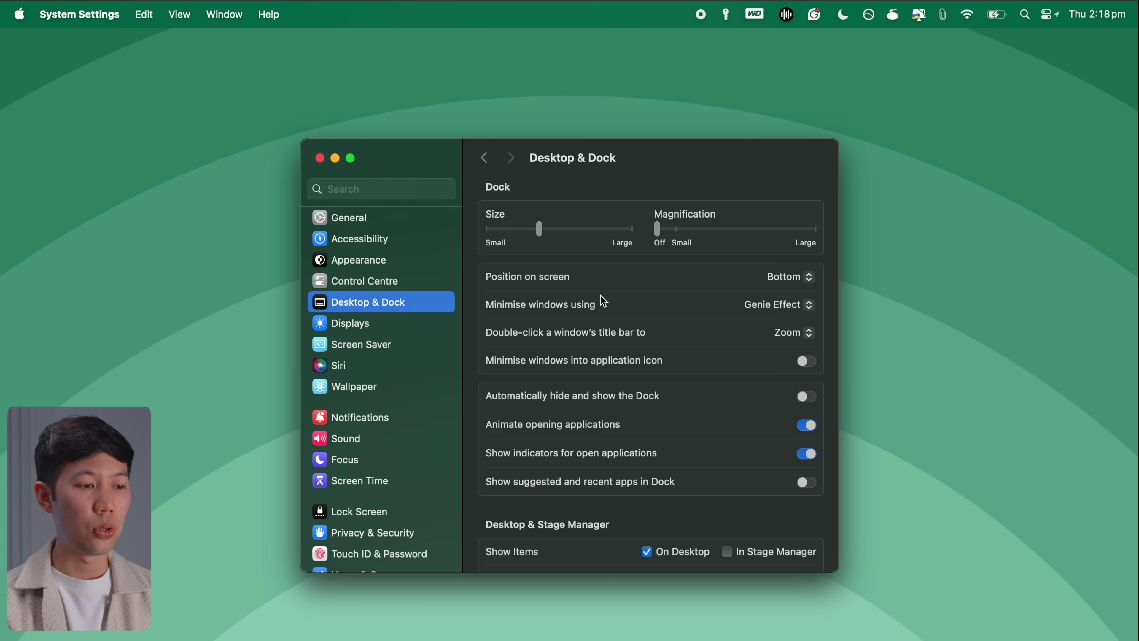
# - Enable ⌥-drag window tiling and tiled-window margins, then tile Chrome into the left half
pyautogui.scroll(-15, 603, 300)
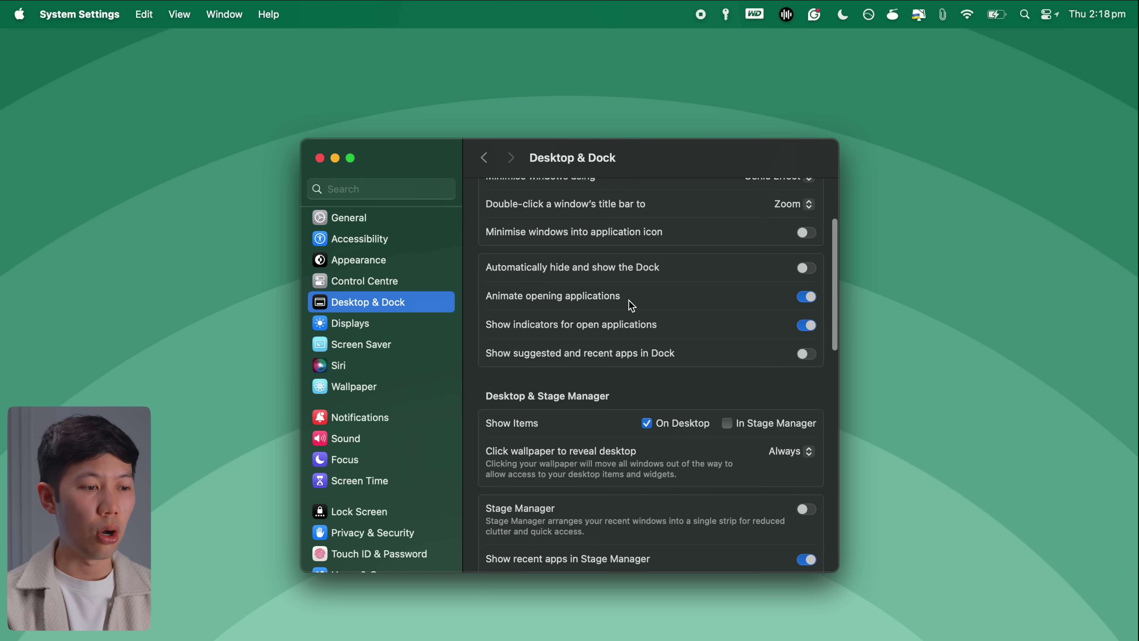
pyautogui.scroll(-5, 629, 300)
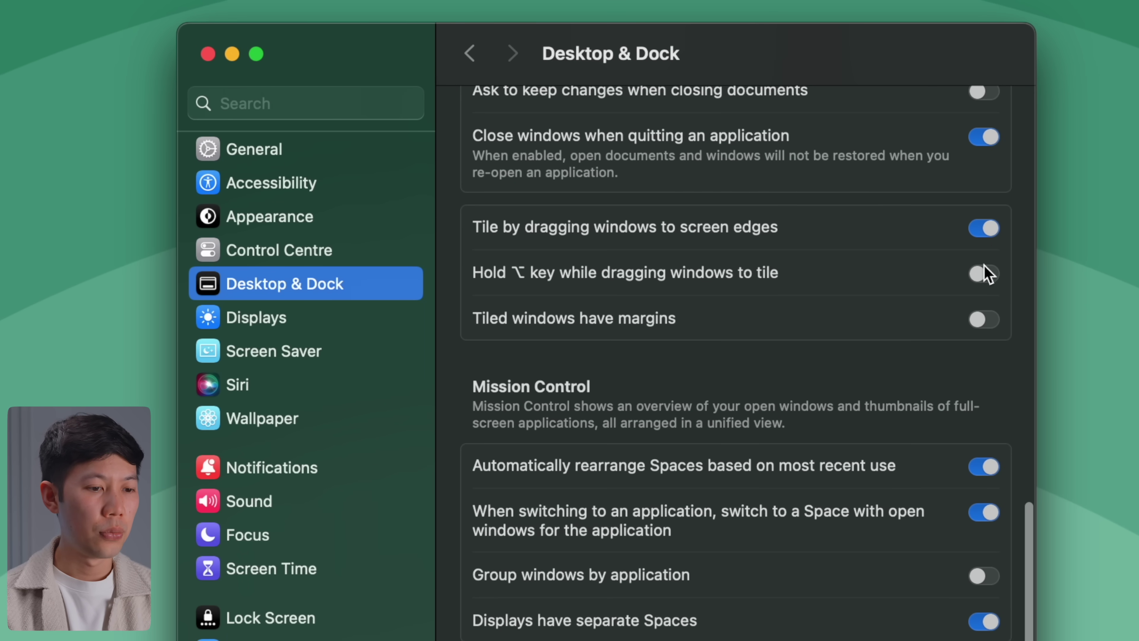
pyautogui.click(983, 275)
pyautogui.click(984, 319)
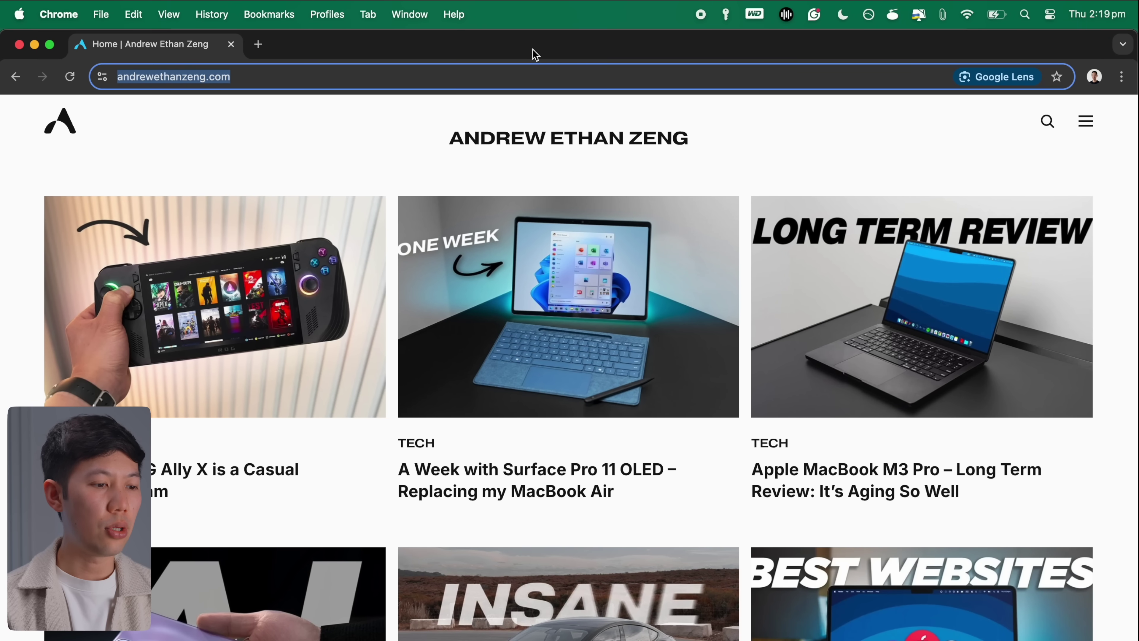
pyautogui.moveTo(535, 54); pyautogui.dragTo(1, 420)
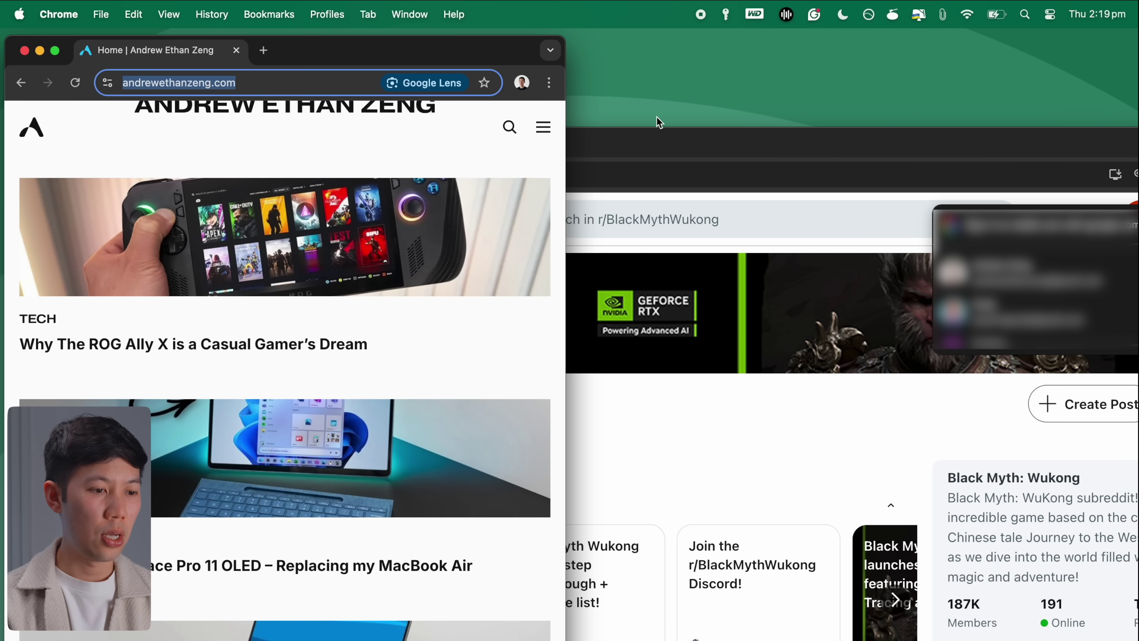
# - Tile the Reddit Chrome window into the left half of the screen, previewing quarter layouts first
pyautogui.click(579, 133)
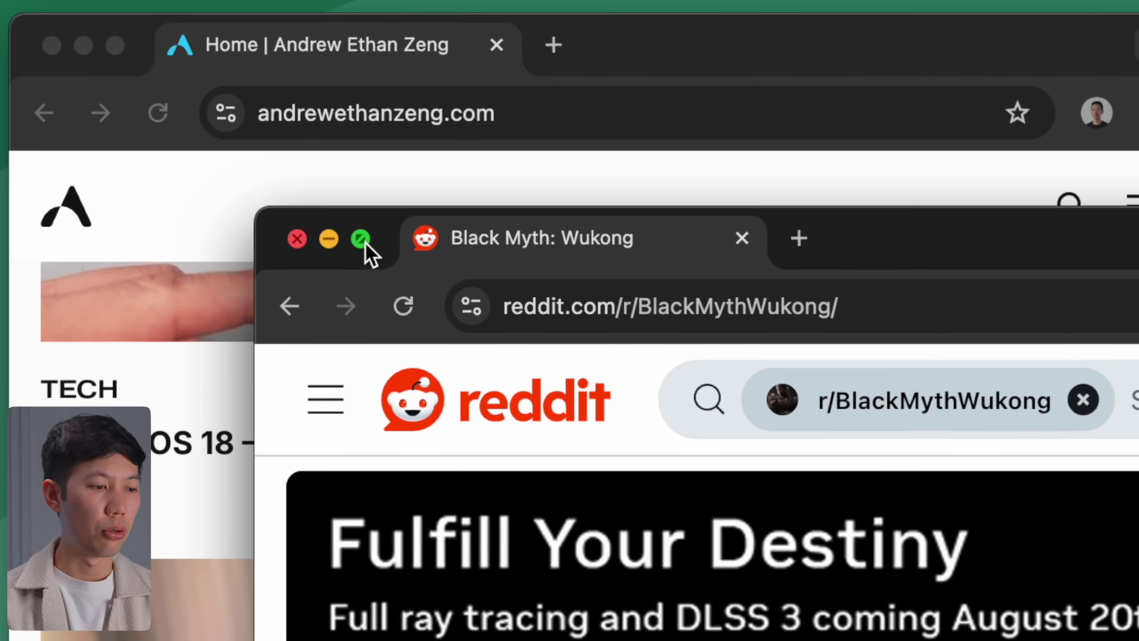
pyautogui.moveTo(173, 143)
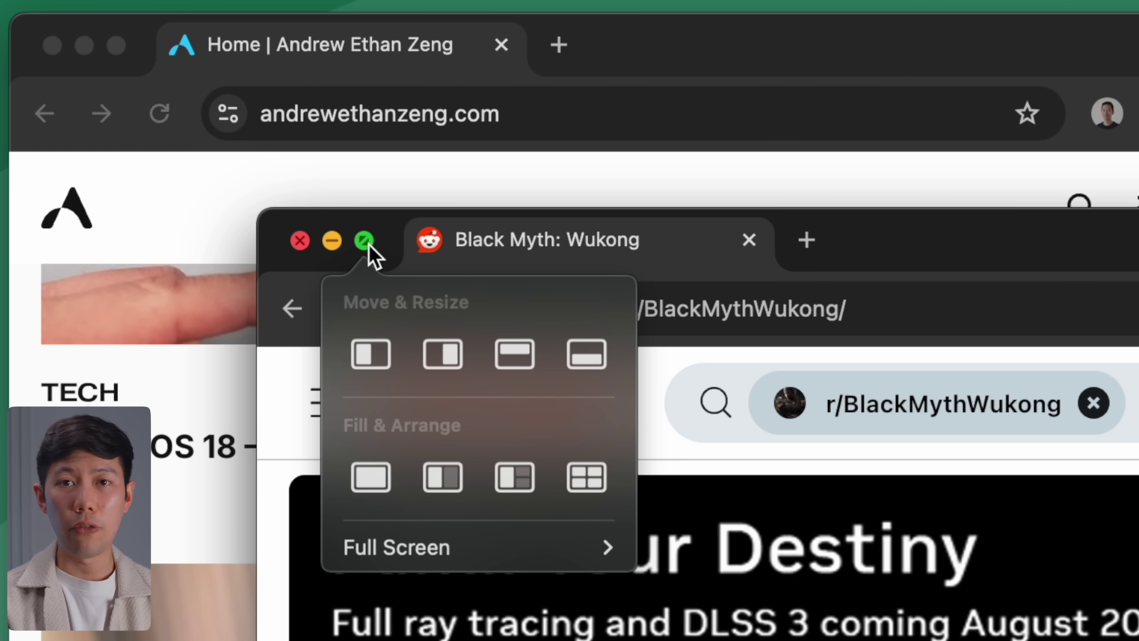
pyautogui.press('alt')
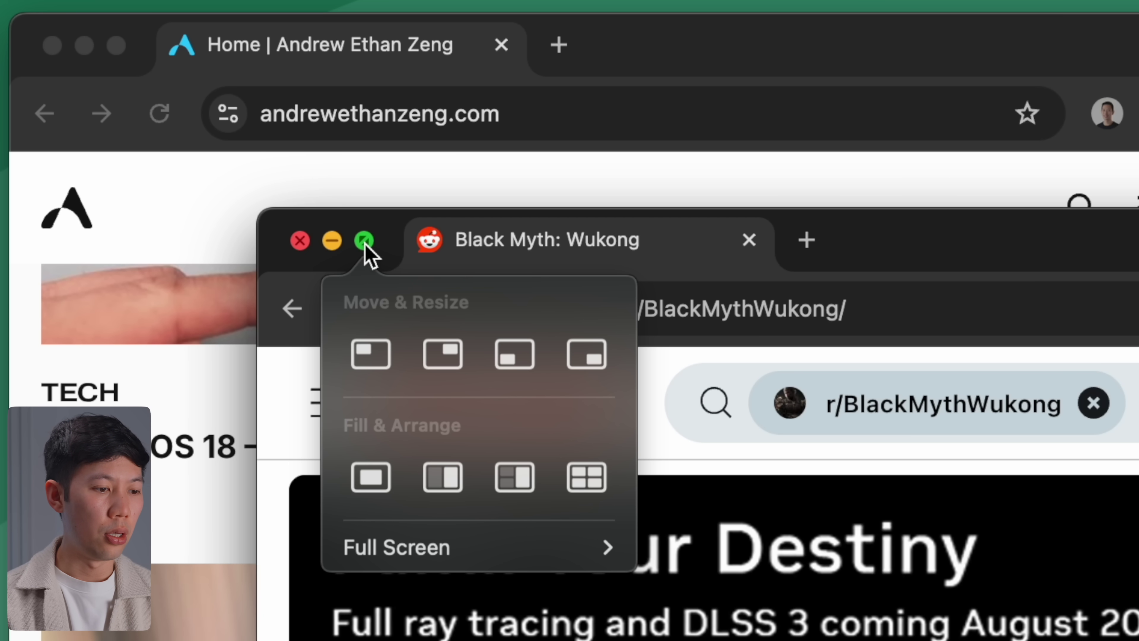
pyautogui.press('alt')
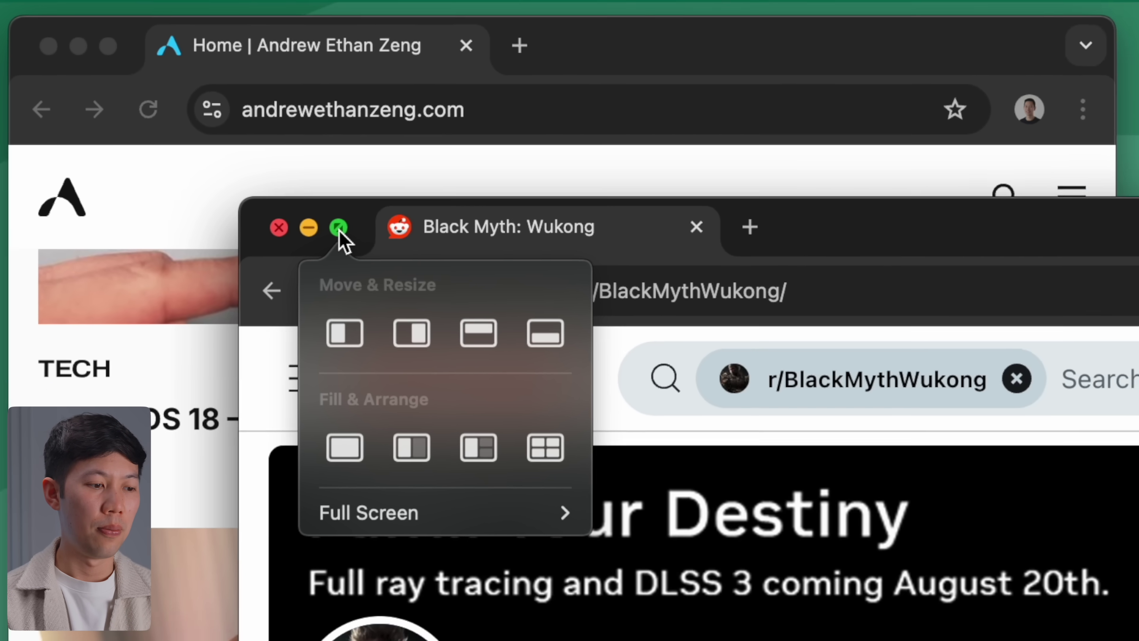
pyautogui.click(371, 354)
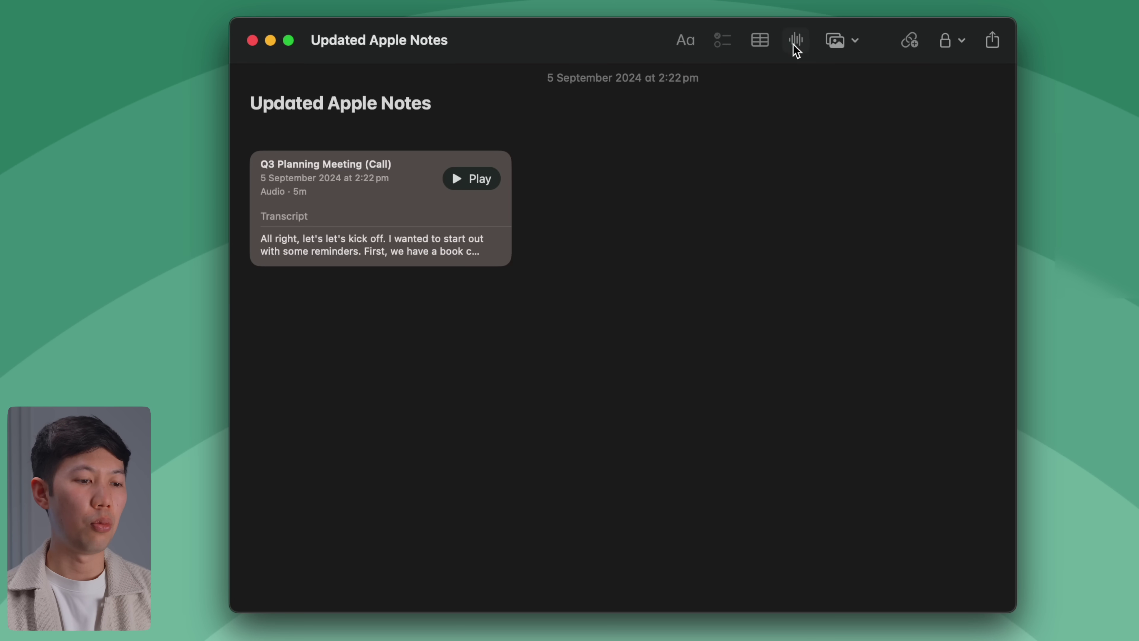
# - Add a New Recording audio card, then read the Q3 Planning Meeting transcript in a widened side panel
pyautogui.click(795, 42)
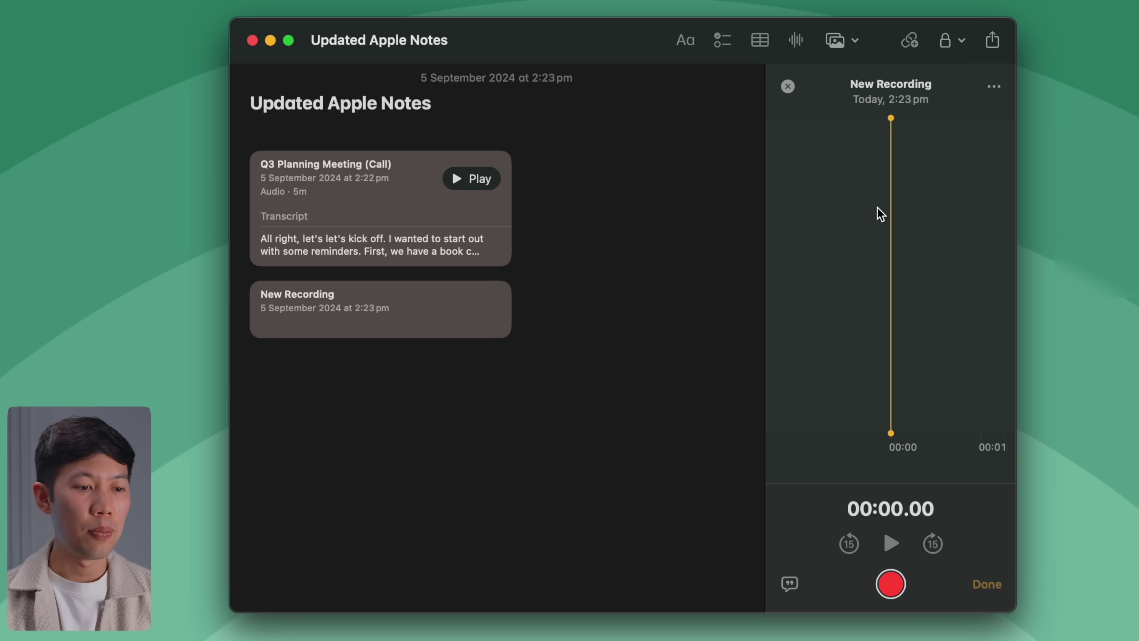
pyautogui.click(788, 86)
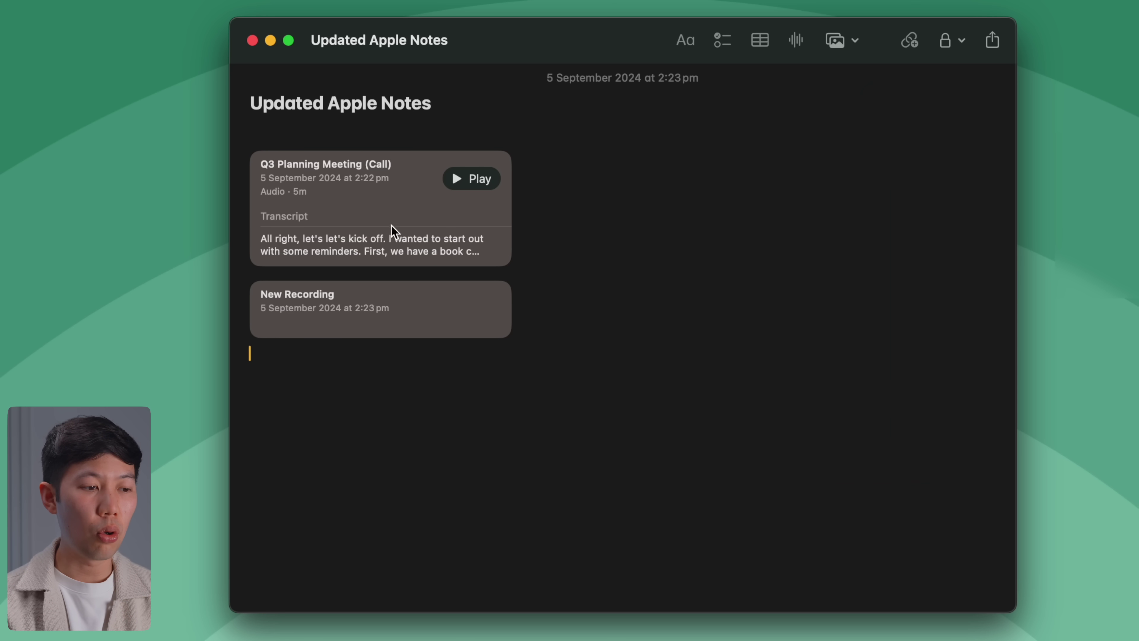
pyautogui.click(379, 227)
pyautogui.doubleClick(375, 238)
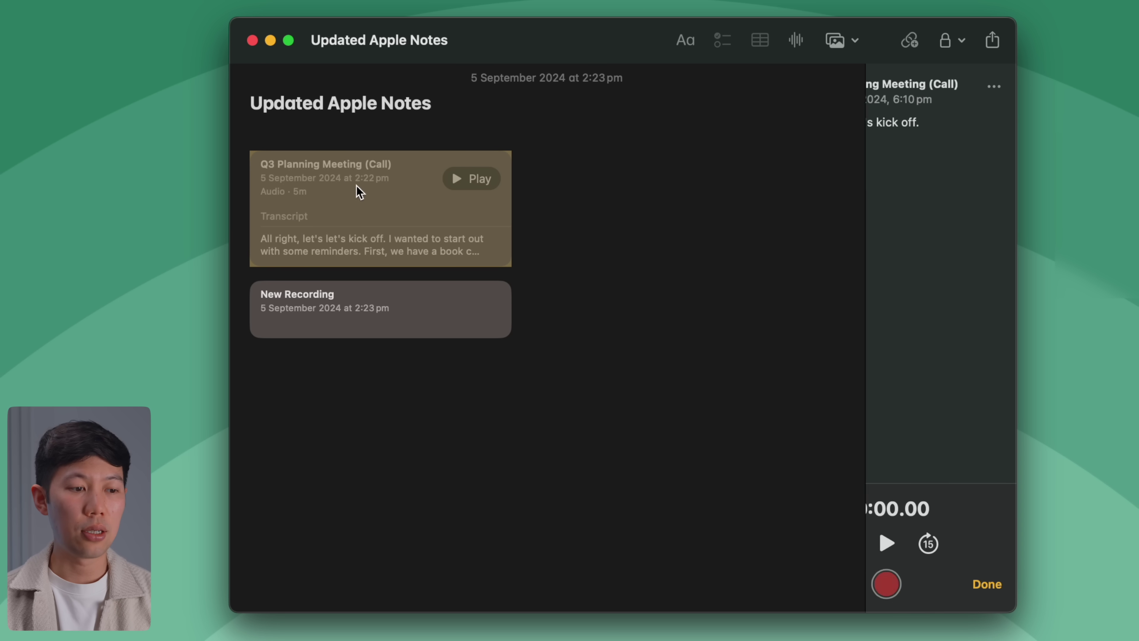
pyautogui.moveTo(768, 209); pyautogui.dragTo(598, 217)
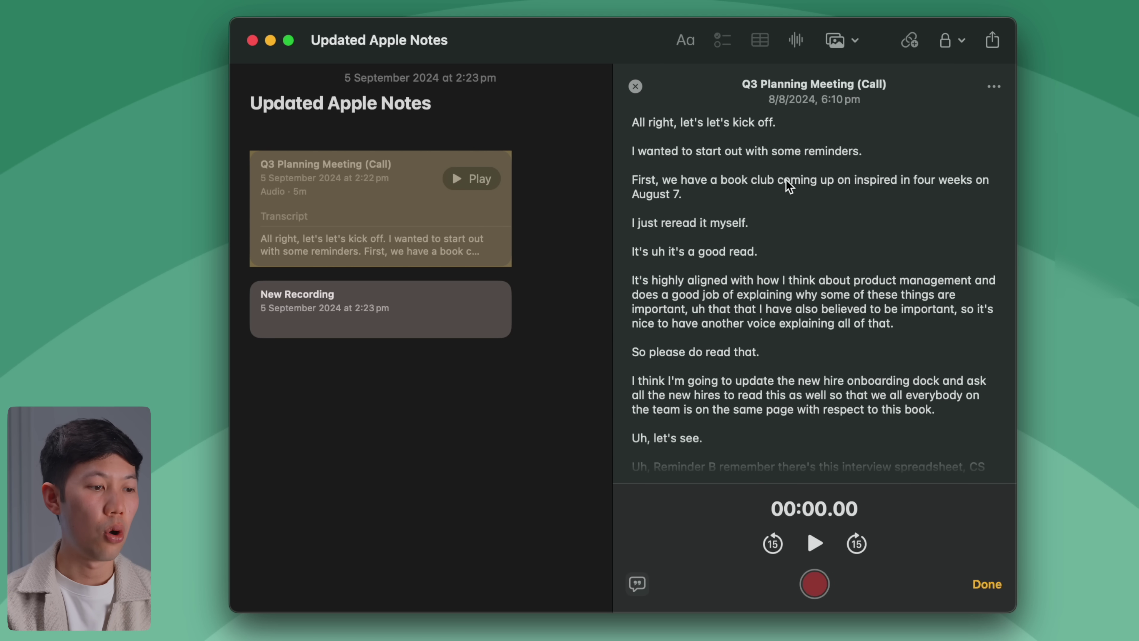
pyautogui.scroll(-15, 786, 180)
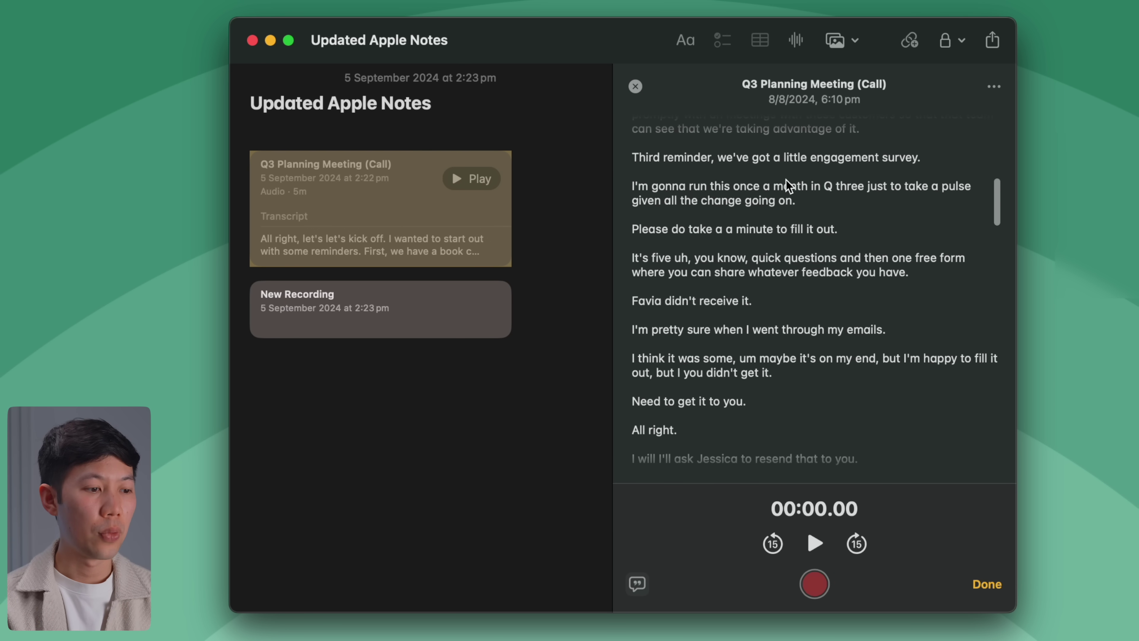
pyautogui.scroll(-5, 786, 180)
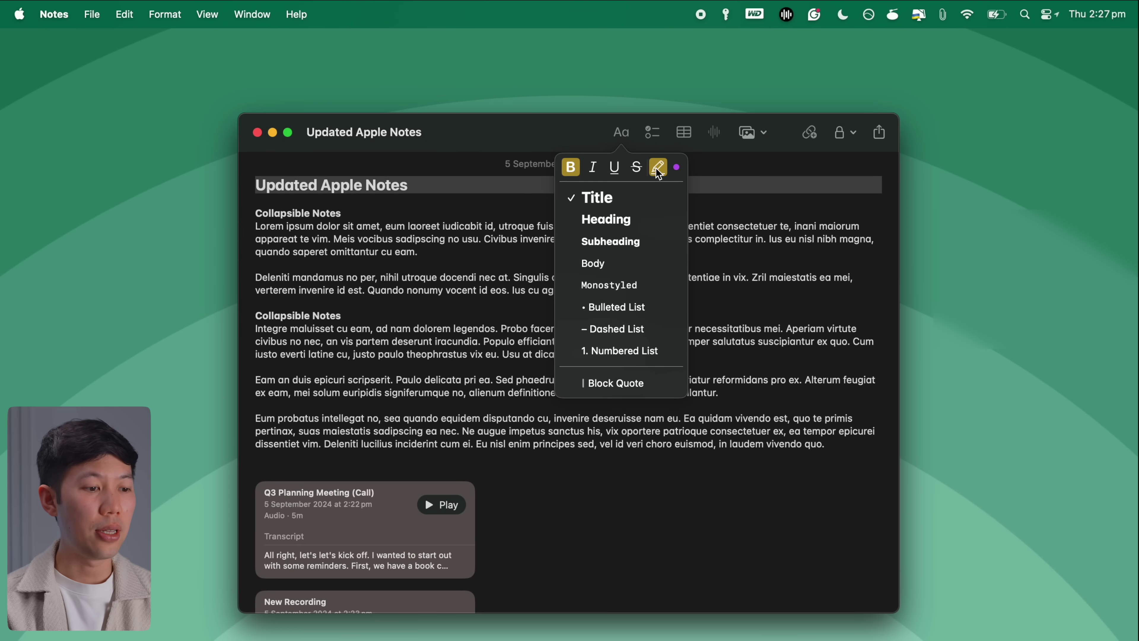
pyautogui.click(659, 171)
# - Collapse the Collapsible Notes heading's section, then expand it again
pyautogui.click(476, 214)
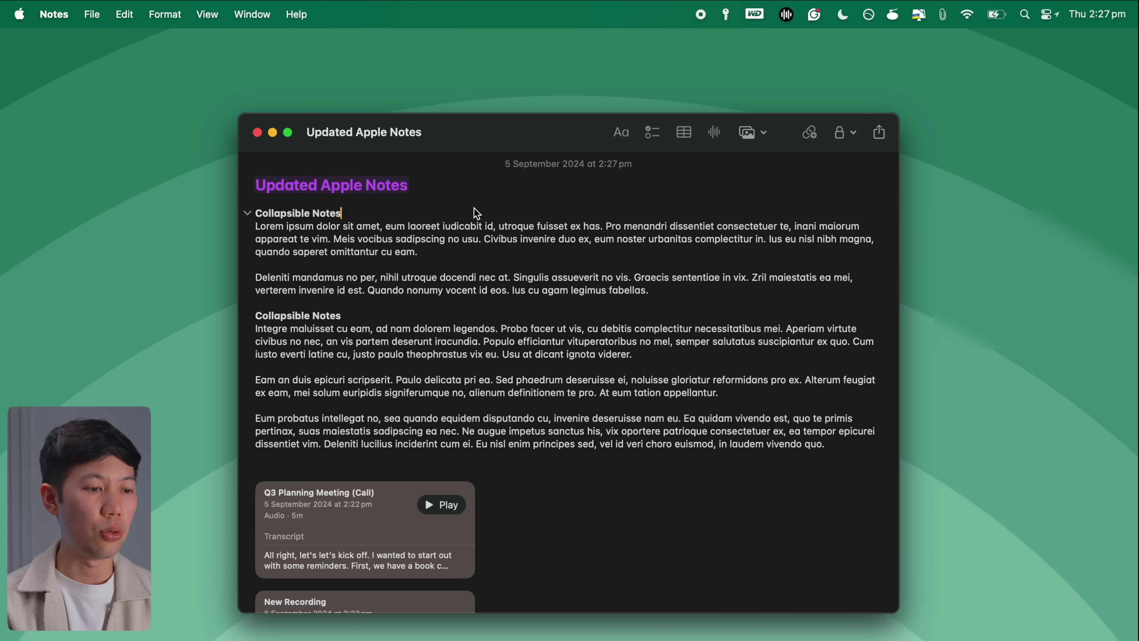
pyautogui.click(245, 212)
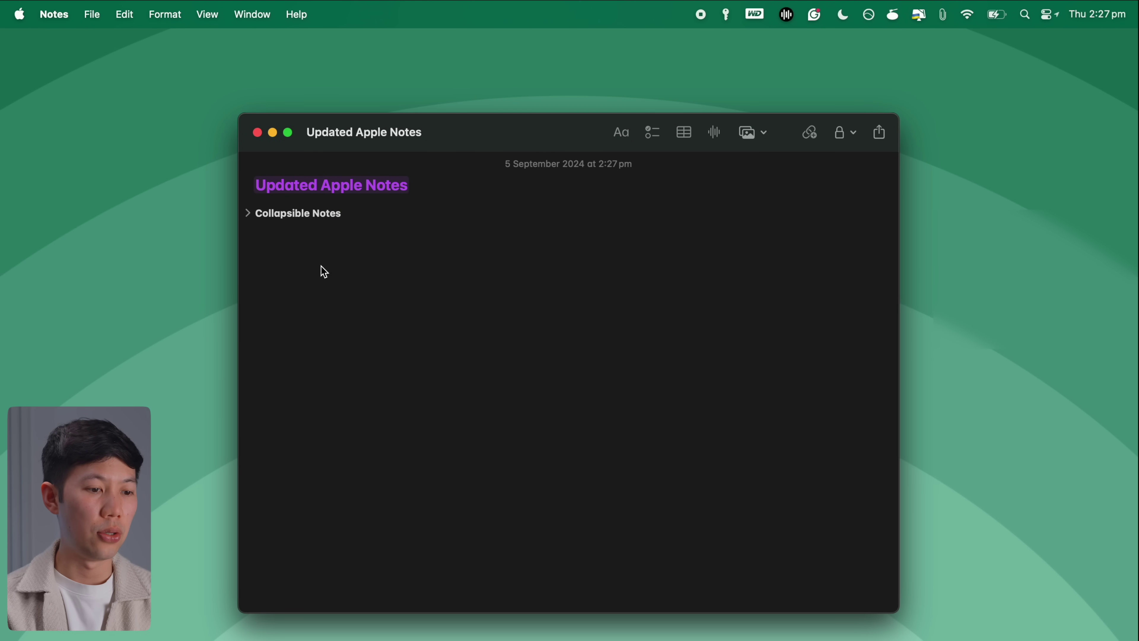
pyautogui.click(248, 213)
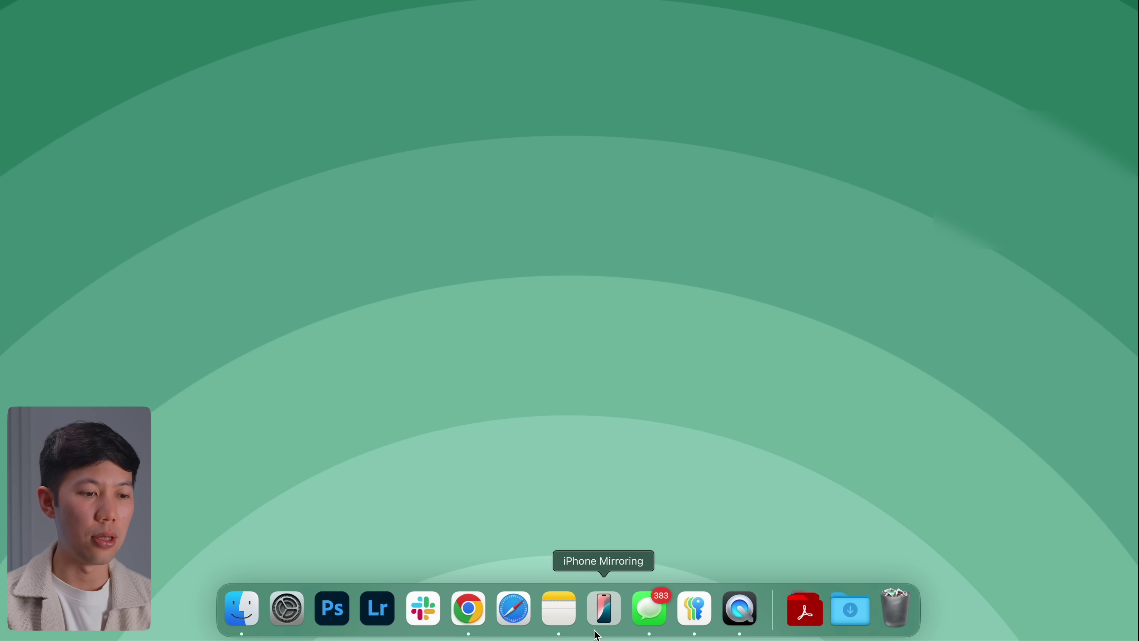
# - Launch iPhone Mirroring from the Dock and swipe to the Today widgets and back to the apps page
pyautogui.click(604, 618)
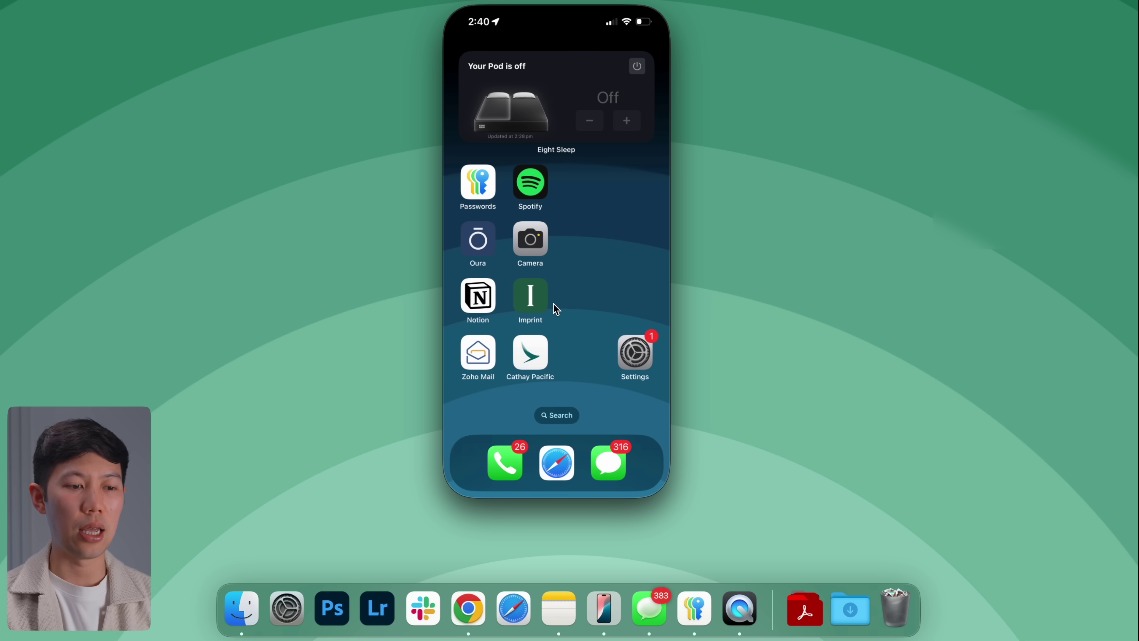
pyautogui.moveTo(498, 394); pyautogui.dragTo(833, 399)
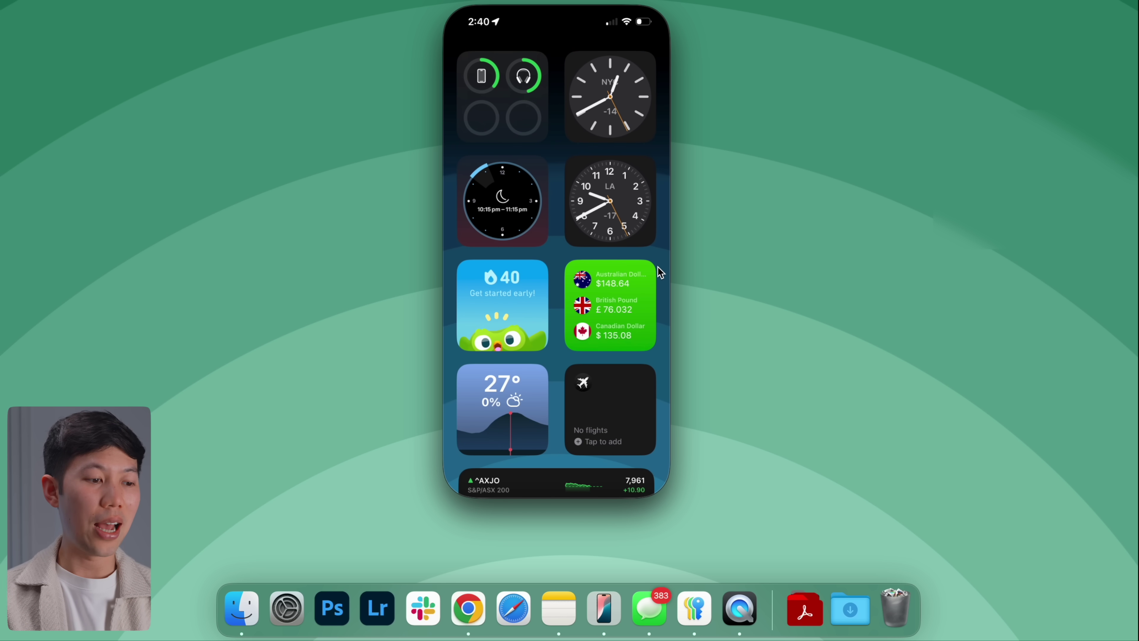
pyautogui.moveTo(661, 272); pyautogui.dragTo(367, 285)
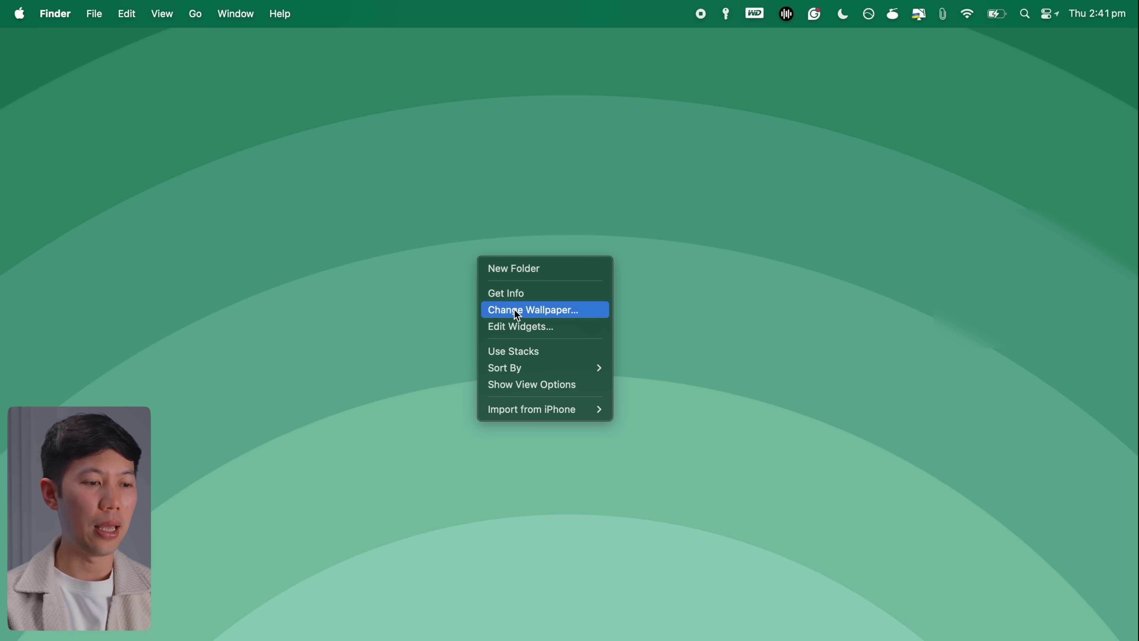
# - Apply the Macintosh dynamic wallpaper and set its colour to Orange
pyautogui.click(514, 311)
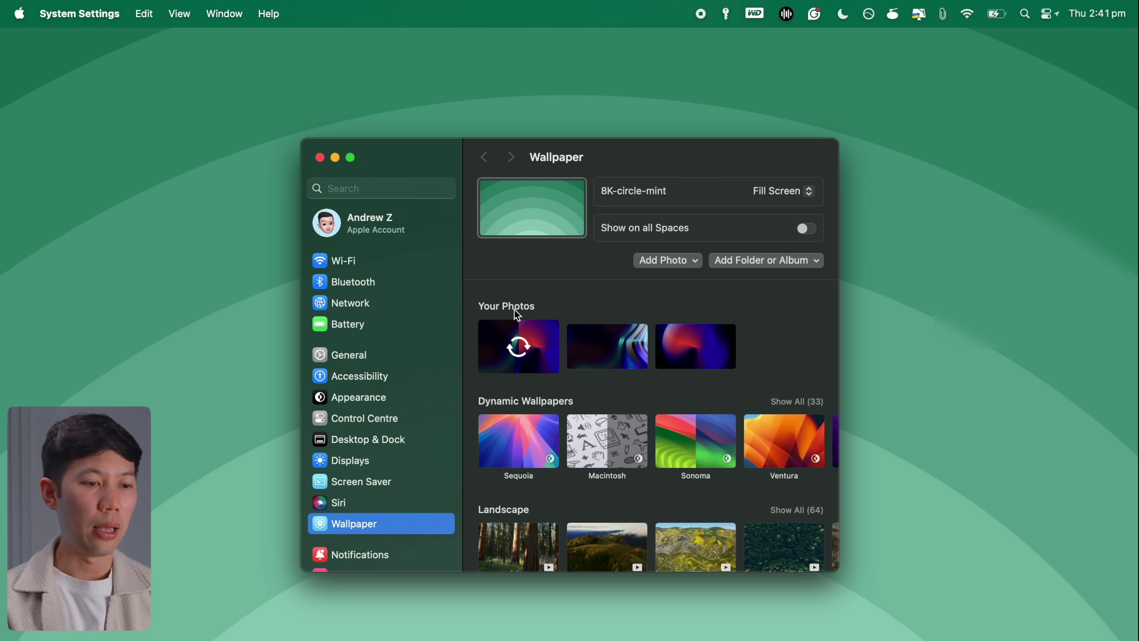
pyautogui.scroll(-3, 538, 332)
pyautogui.click(600, 361)
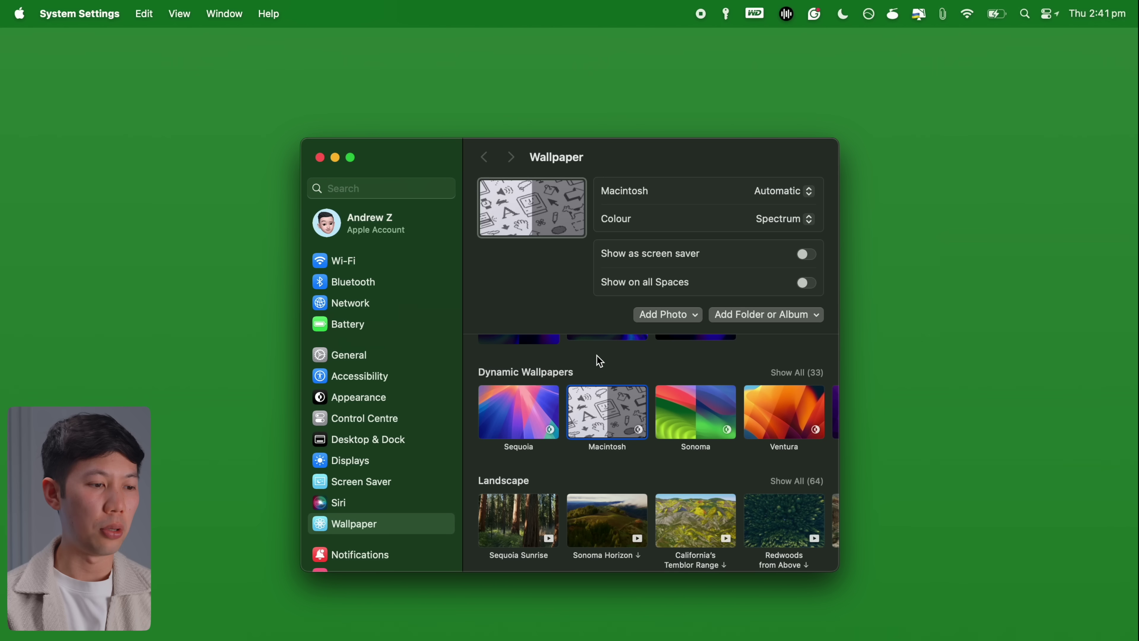
pyautogui.click(785, 219)
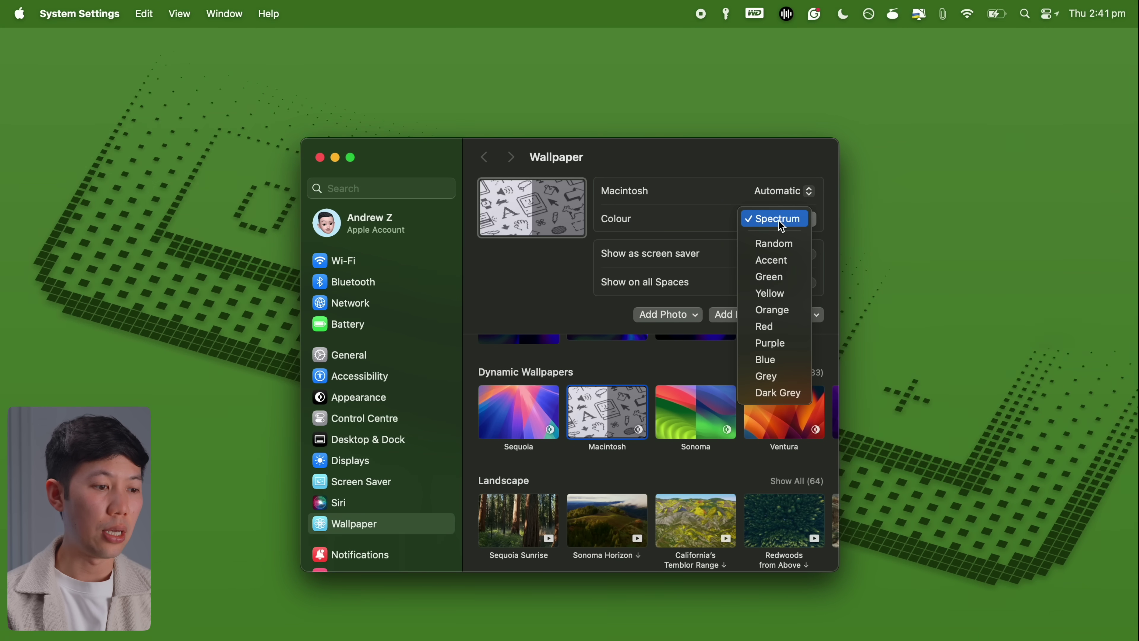
pyautogui.click(774, 310)
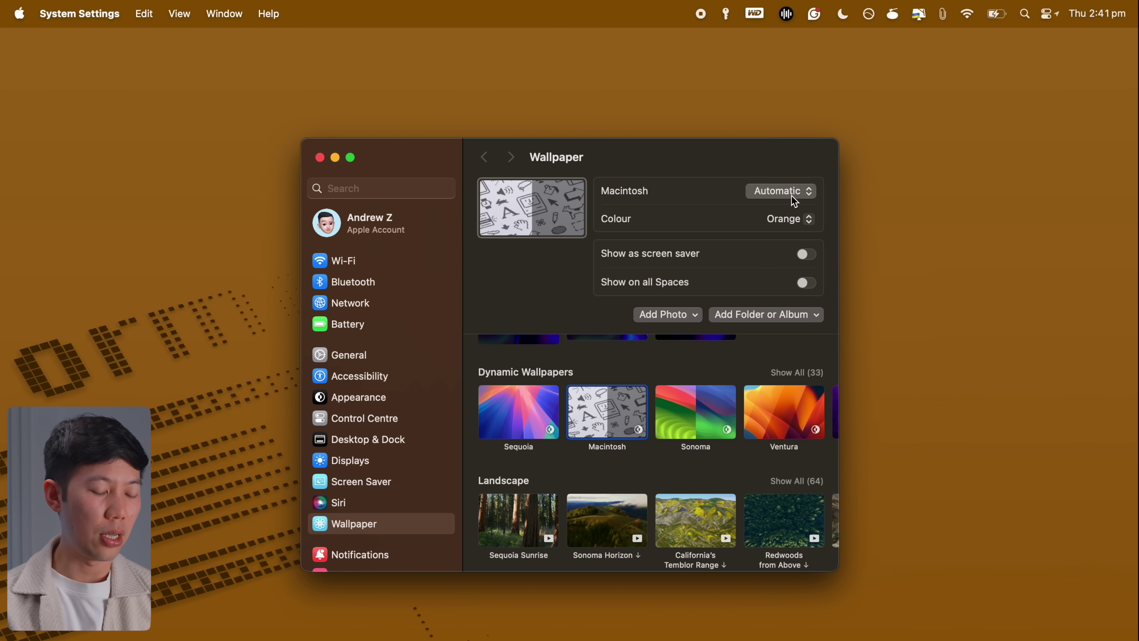